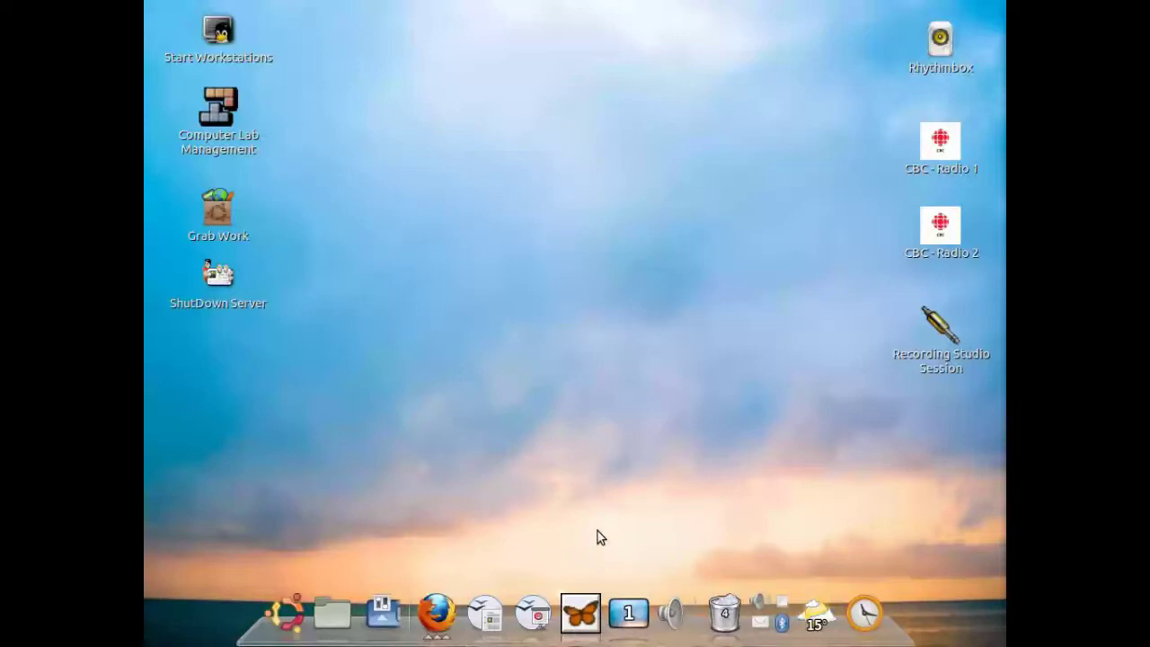
# Launch FreeMind from the dock to get a blank map holding only the New Mindmap node
pyautogui.click(591, 602)
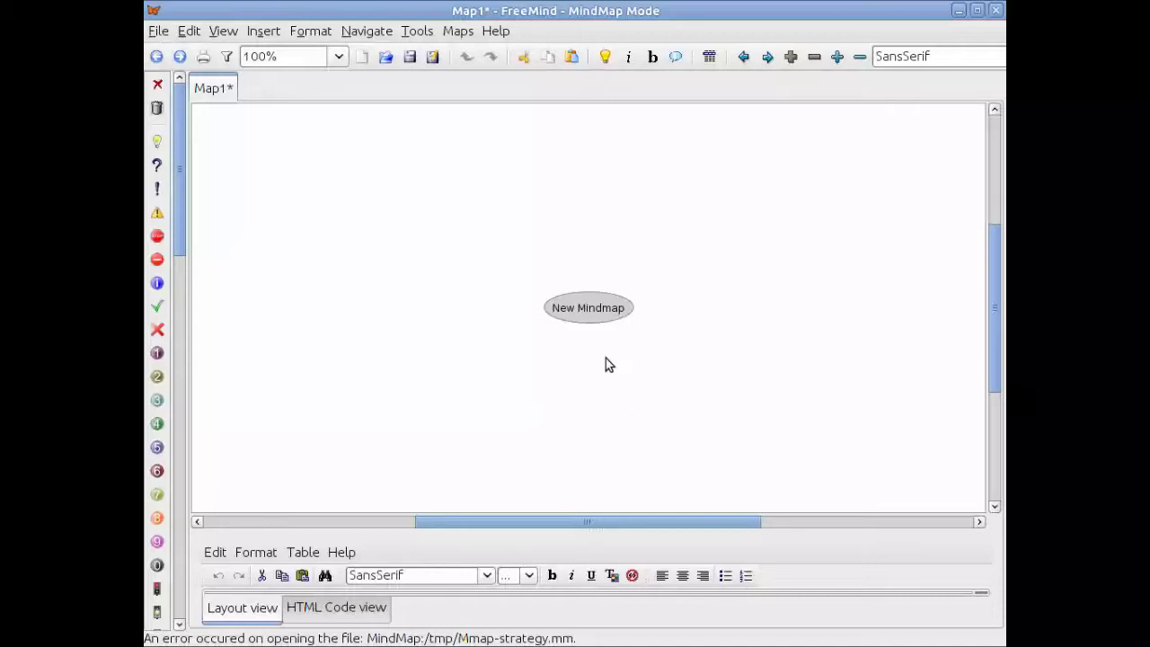
# Replace the root node's 'New Mindmap' text with 'Computer Lab'
pyautogui.doubleClick(597, 311)
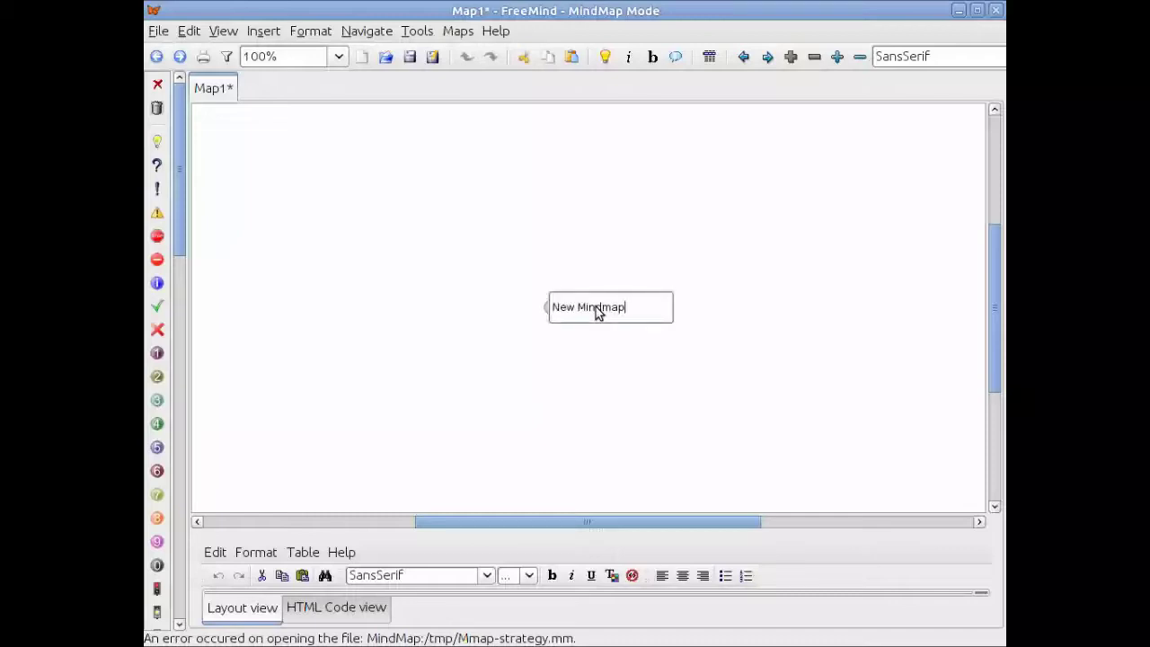
pyautogui.press('BackSpace')
pyautogui.press('BackSpace')
pyautogui.press('BackSpace')
pyautogui.press('BackSpace')
pyautogui.press('BackSpace')
pyautogui.press('BackSpace')
pyautogui.press('BackSpace')
pyautogui.press('BackSpace')
pyautogui.press('BackSpace')
pyautogui.press('BackSpace')
pyautogui.press('BackSpace')
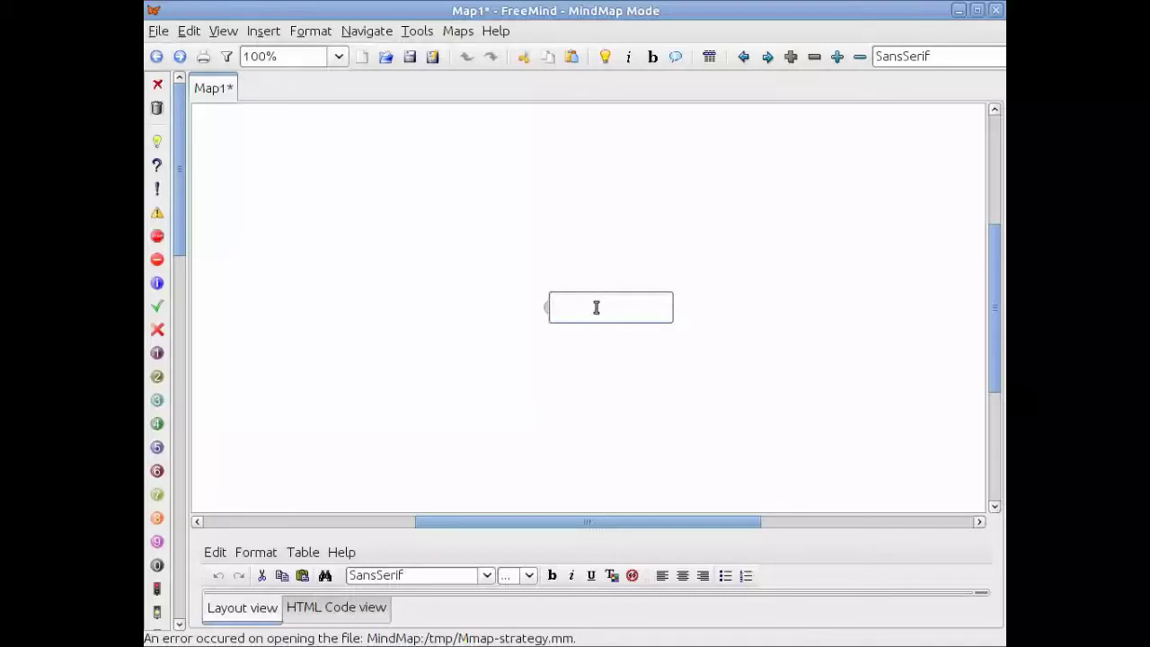
pyautogui.write('Computer Lab')
pyautogui.press('Return')
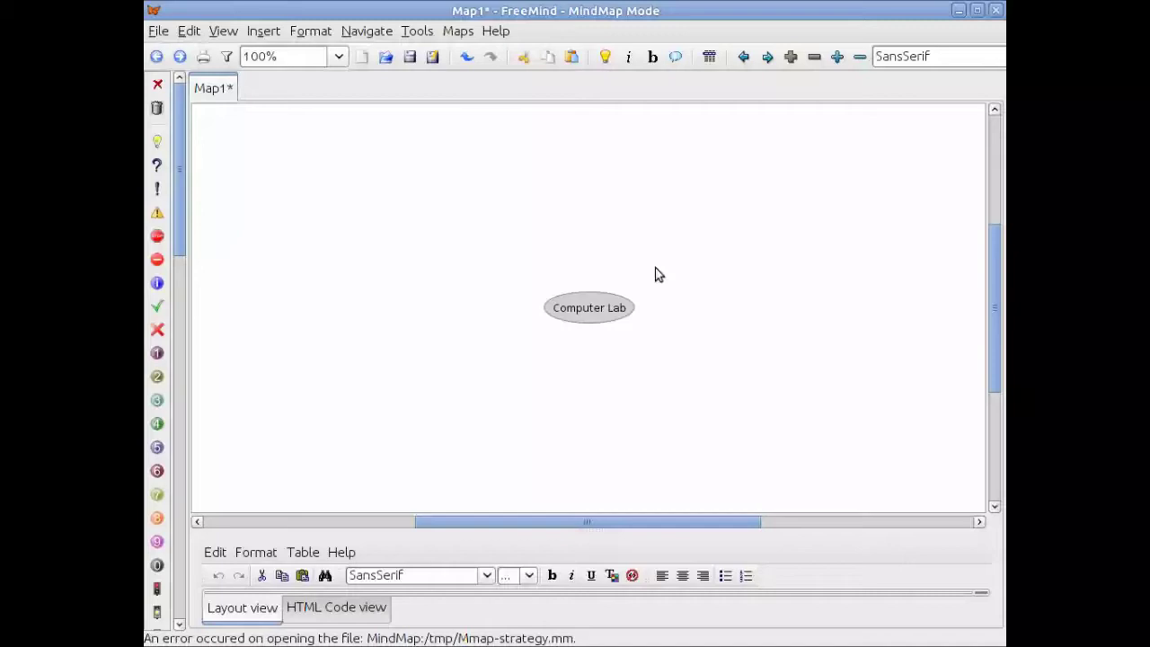
# Add a 'Document Creation' branch to Computer Lab with a 'Word Processing' subtopic
pyautogui.press('Insert')
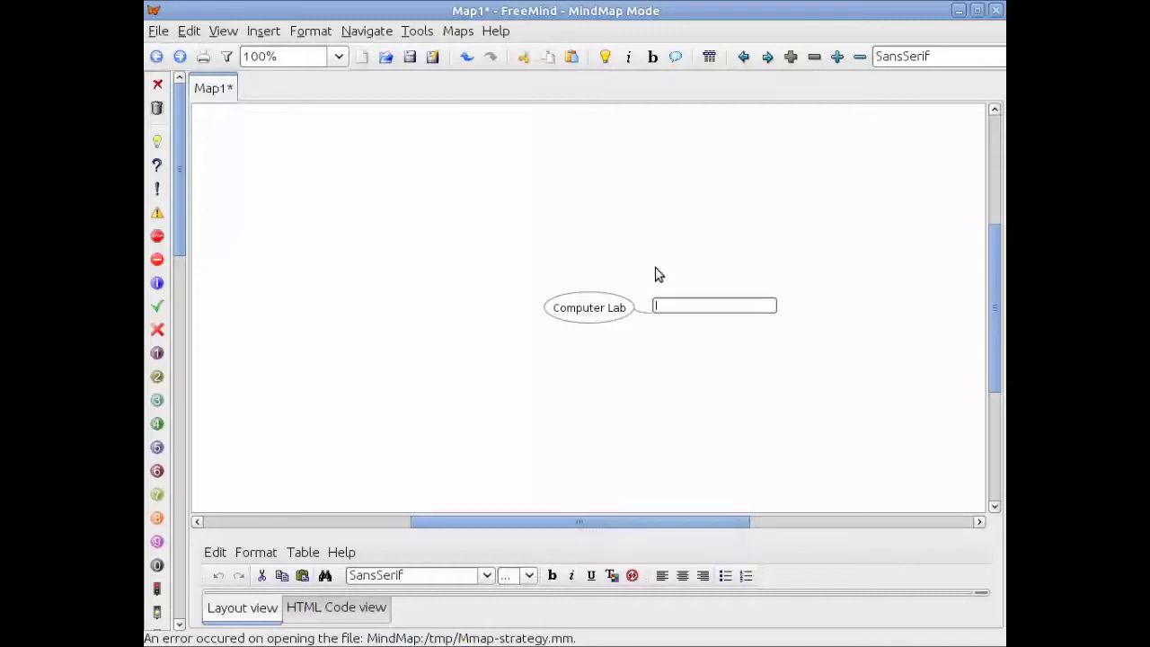
pyautogui.write('Document Cre')
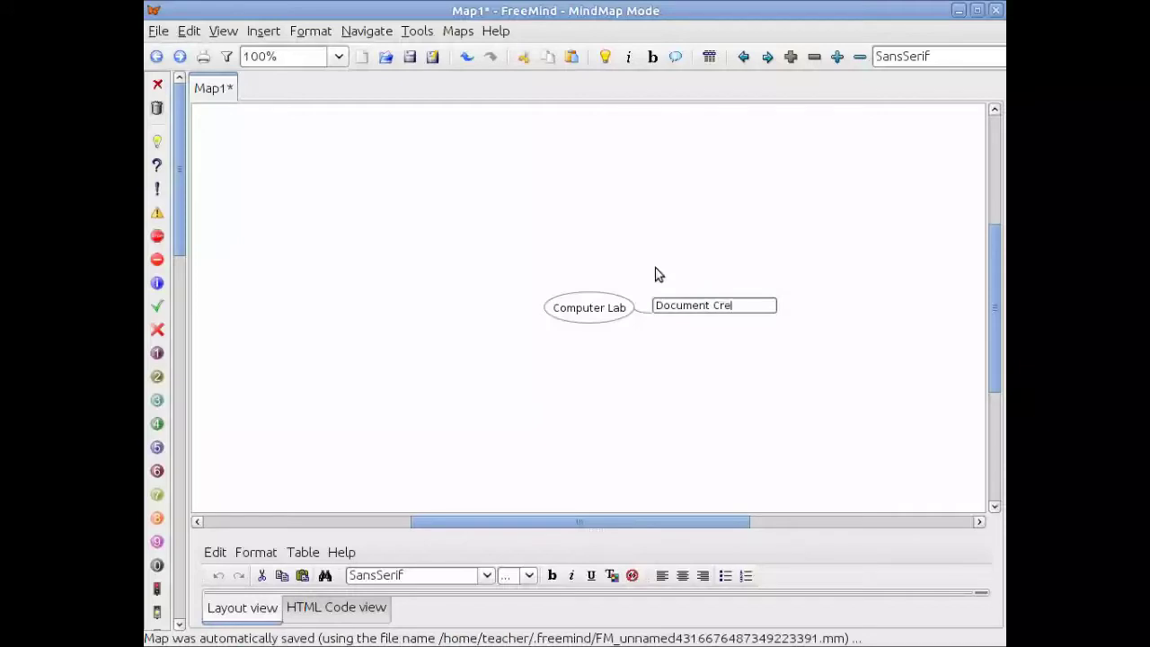
pyautogui.write('ation')
pyautogui.press('Return')
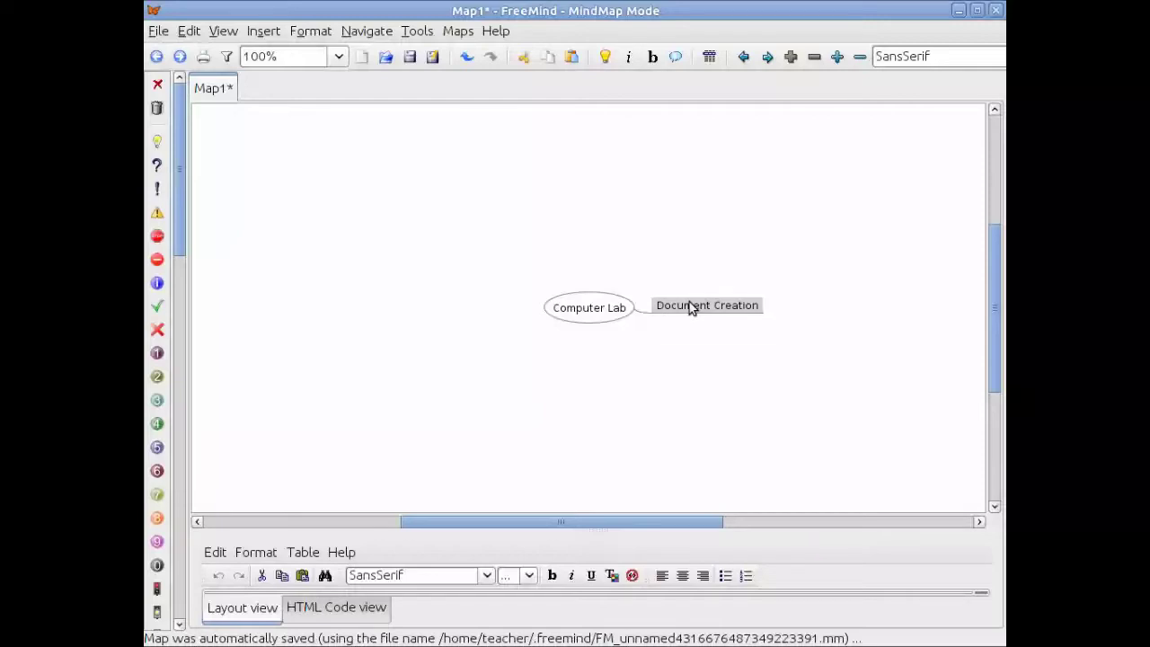
pyautogui.press('Insert')
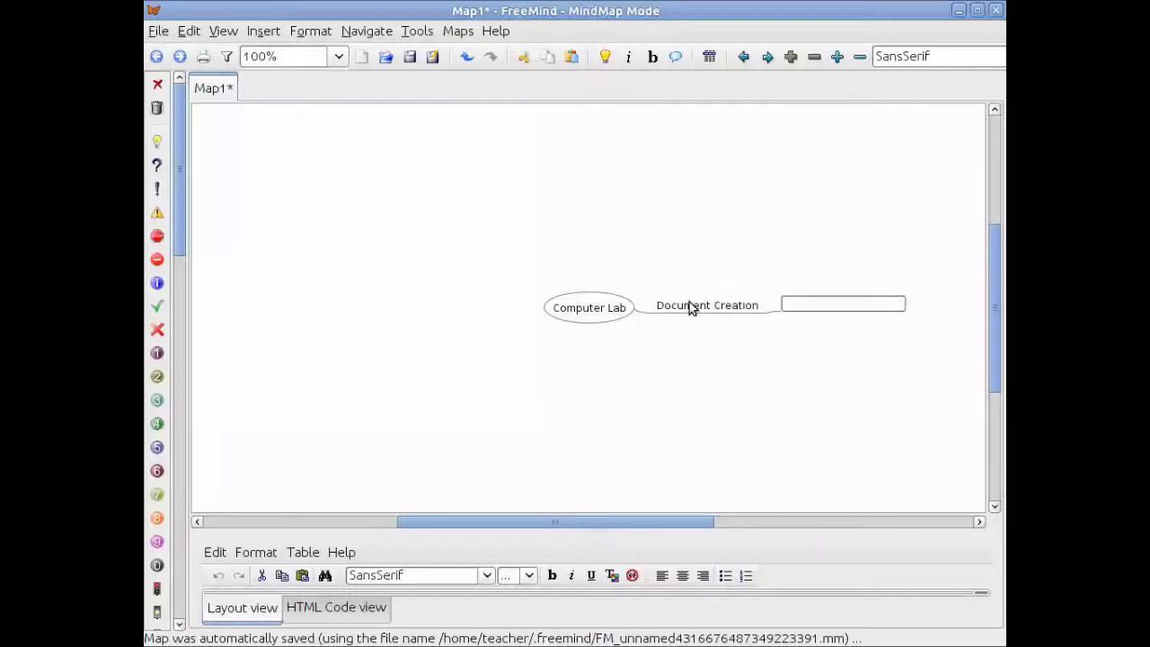
pyautogui.write('Word Processing')
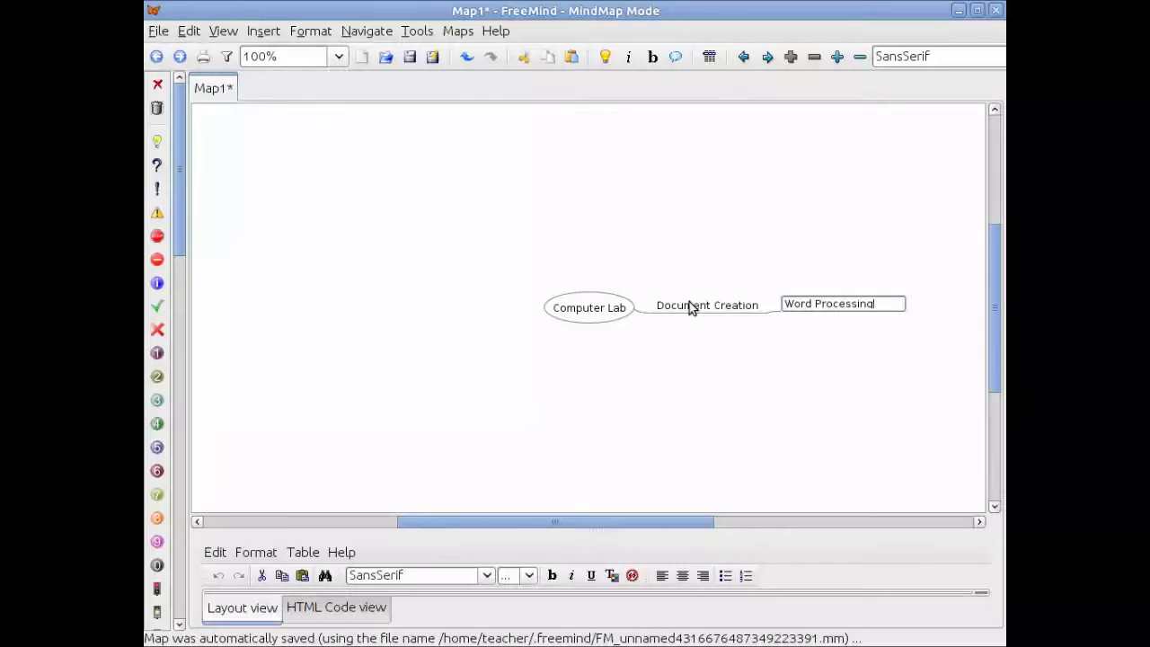
pyautogui.press('Return')
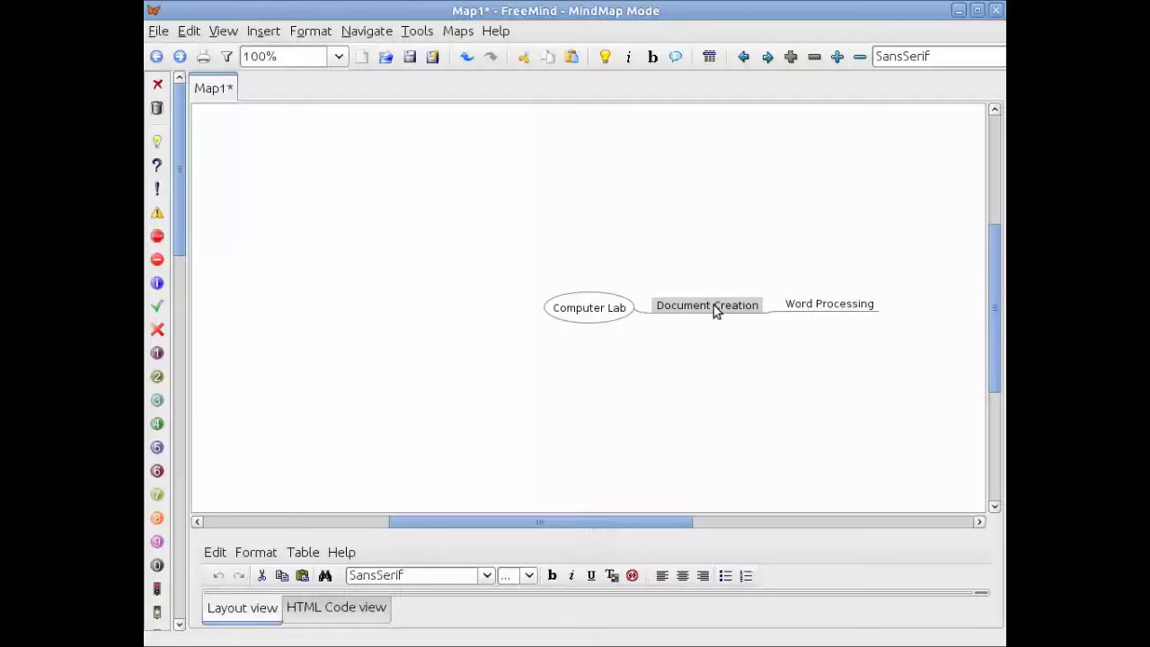
# Add 'Desktop Publishing' and 'Slide Shows' as further subtopics of Document Creation
pyautogui.press('Insert')
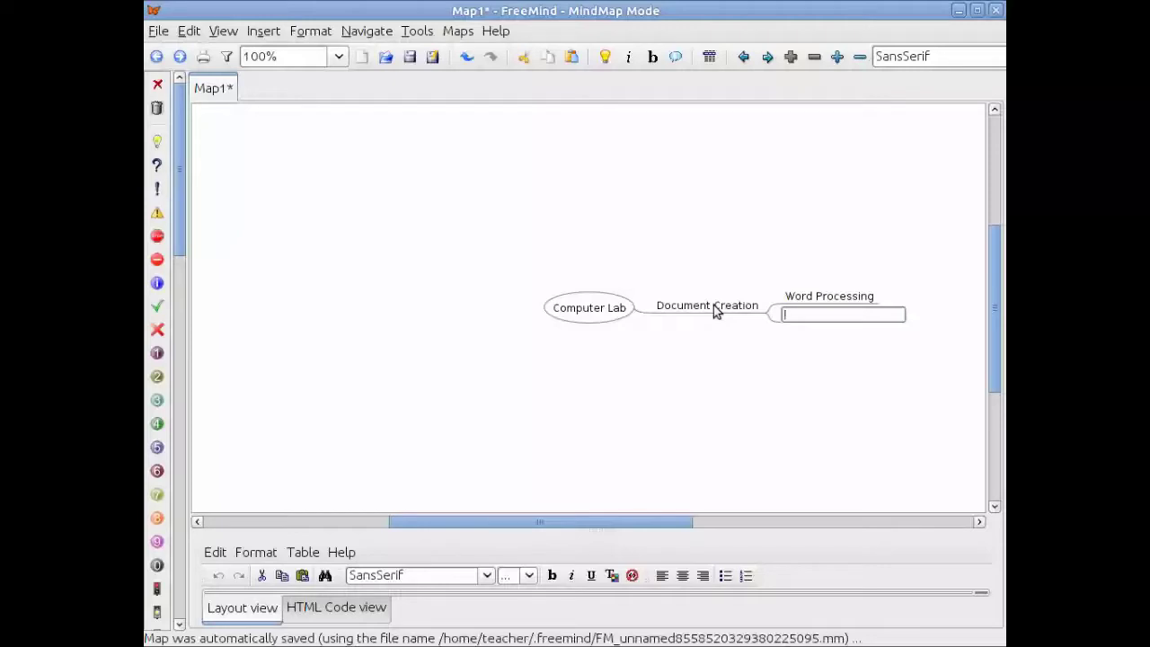
pyautogui.write('Desktop Publis')
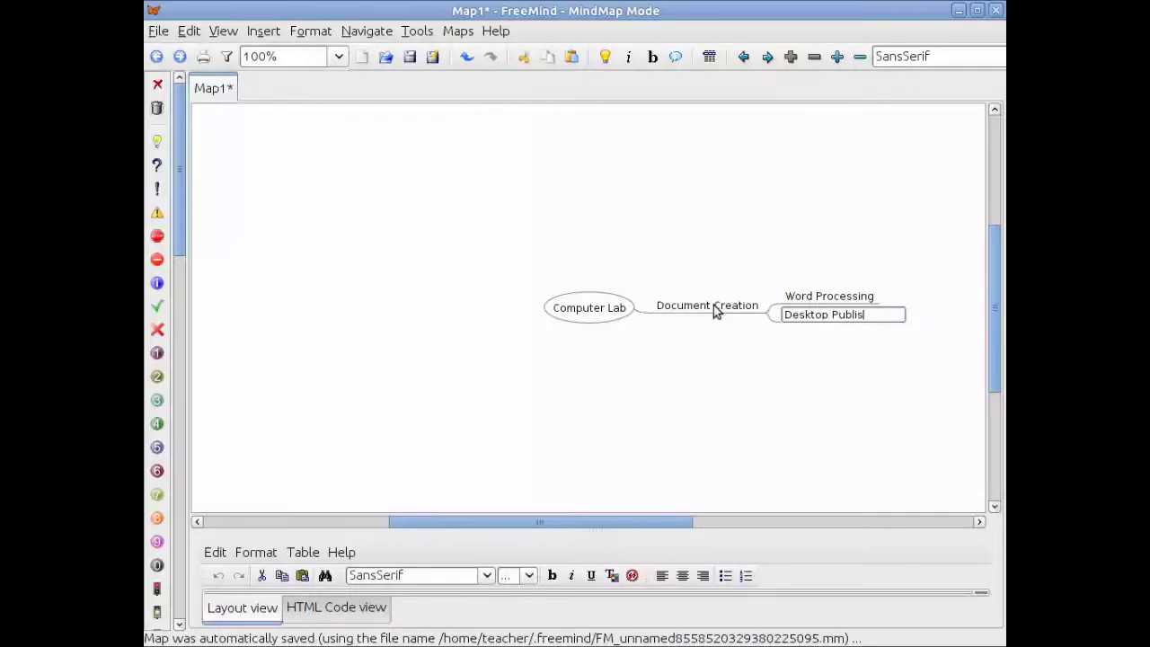
pyautogui.write('hing')
pyautogui.press('Return')
pyautogui.press('Return')
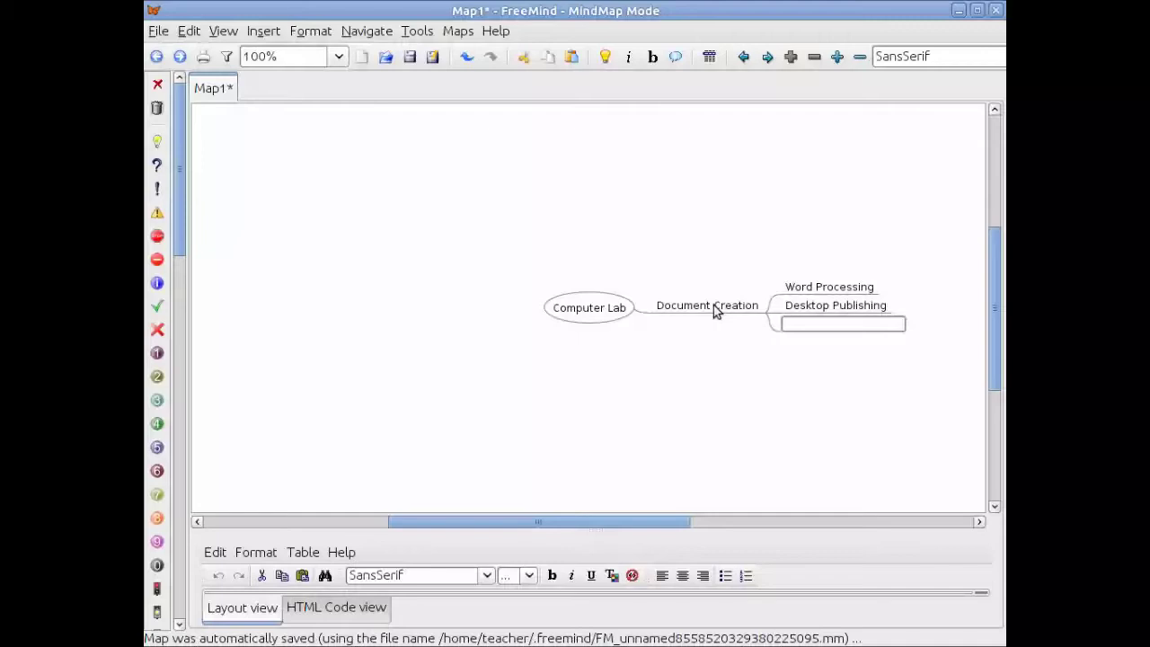
pyautogui.write('Slide Shows')
pyautogui.press('Return')
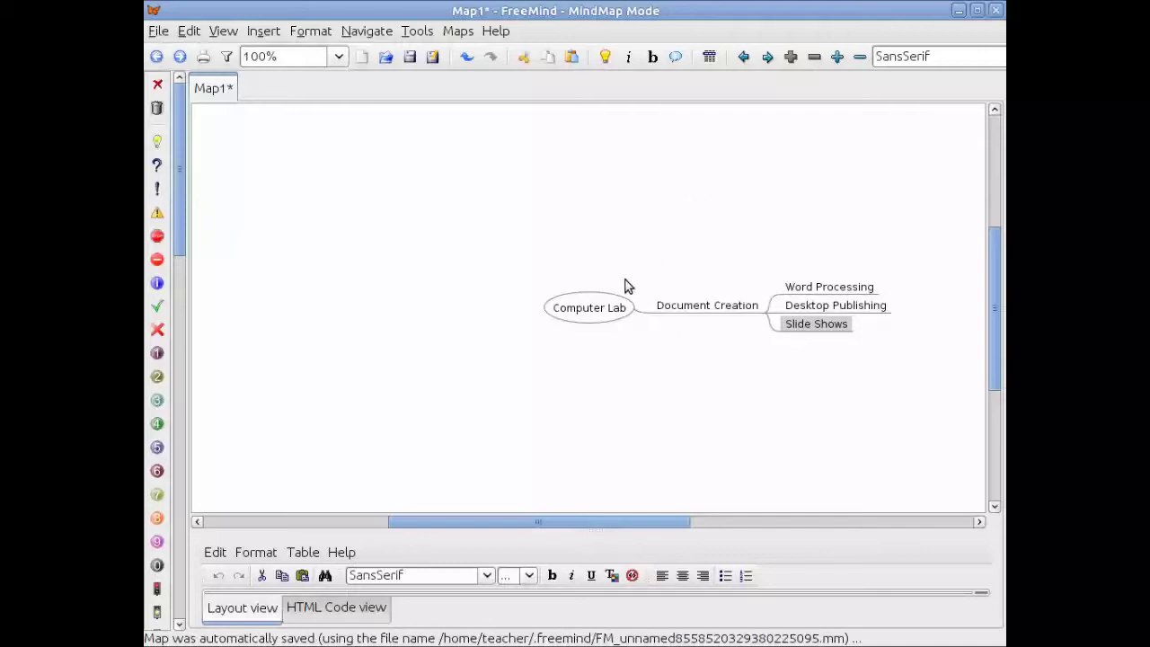
# Add a second branch named 'Audio / Visual' to the Computer Lab node
pyautogui.click(598, 303)
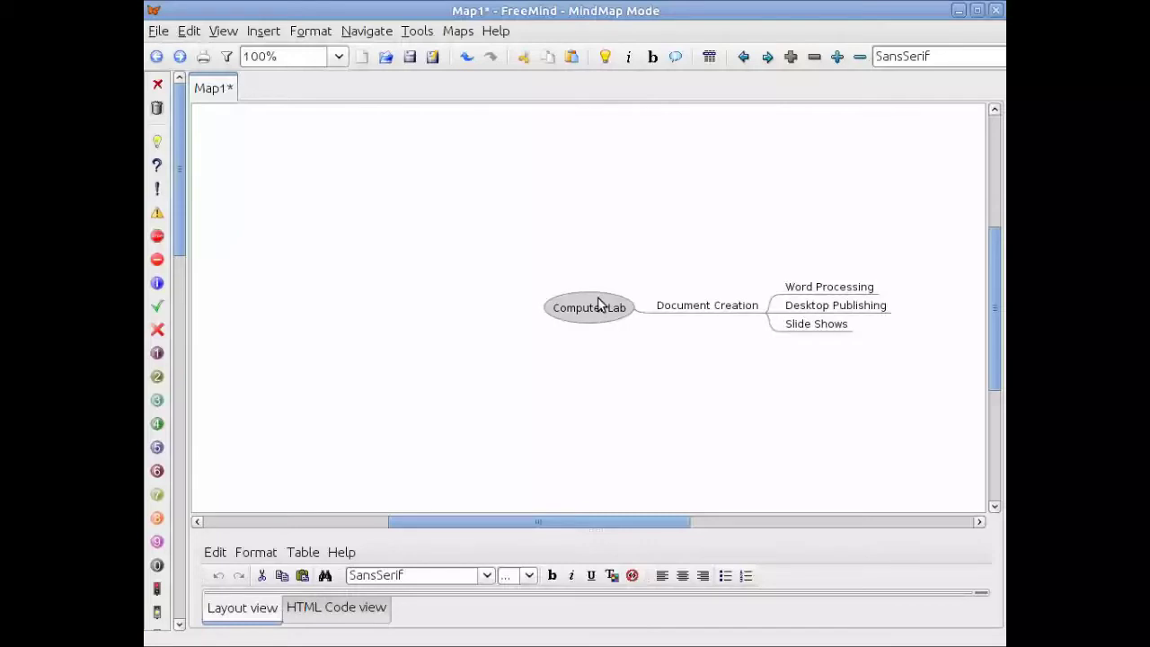
pyautogui.press('Insert')
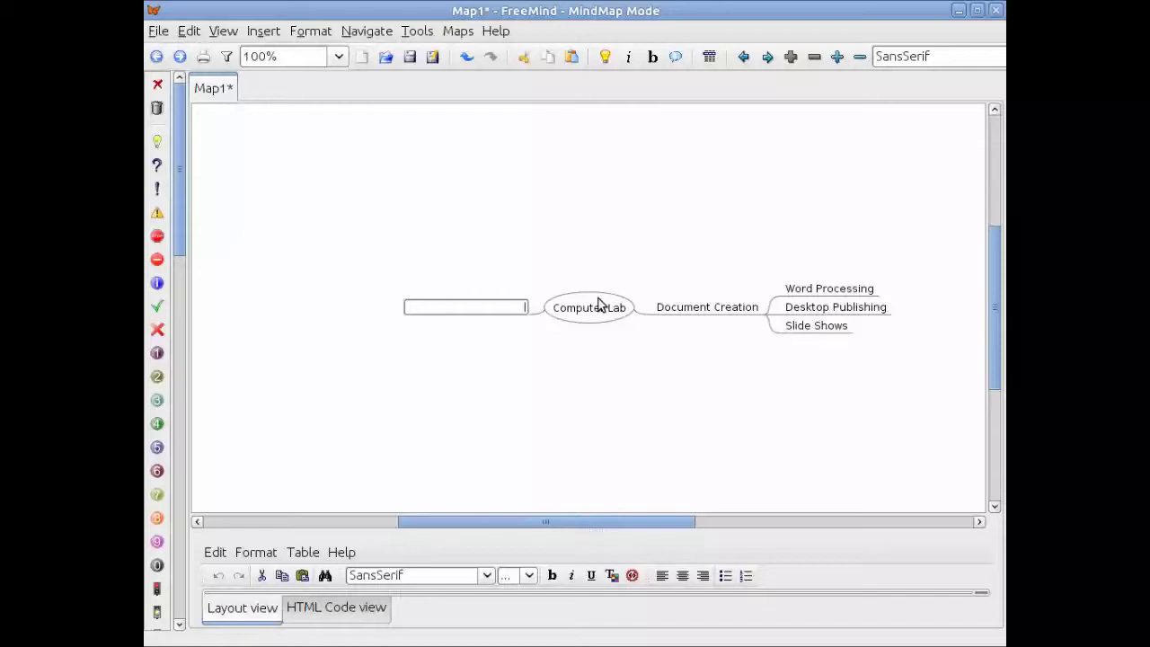
pyautogui.write('Audio')
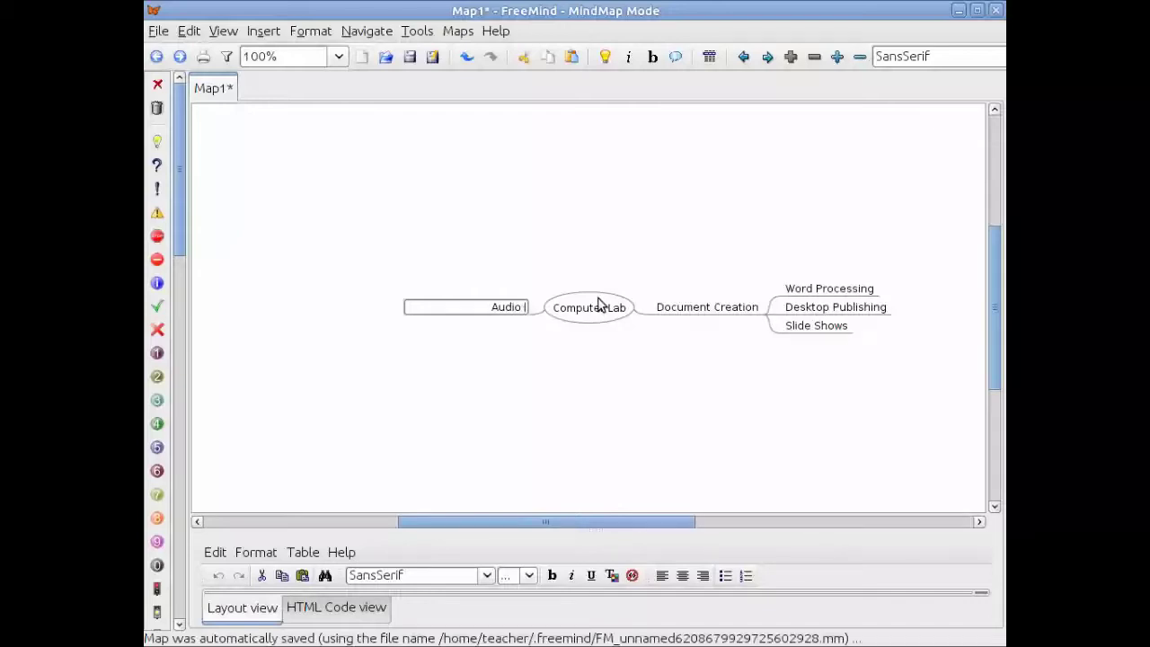
pyautogui.write(' / Visual')
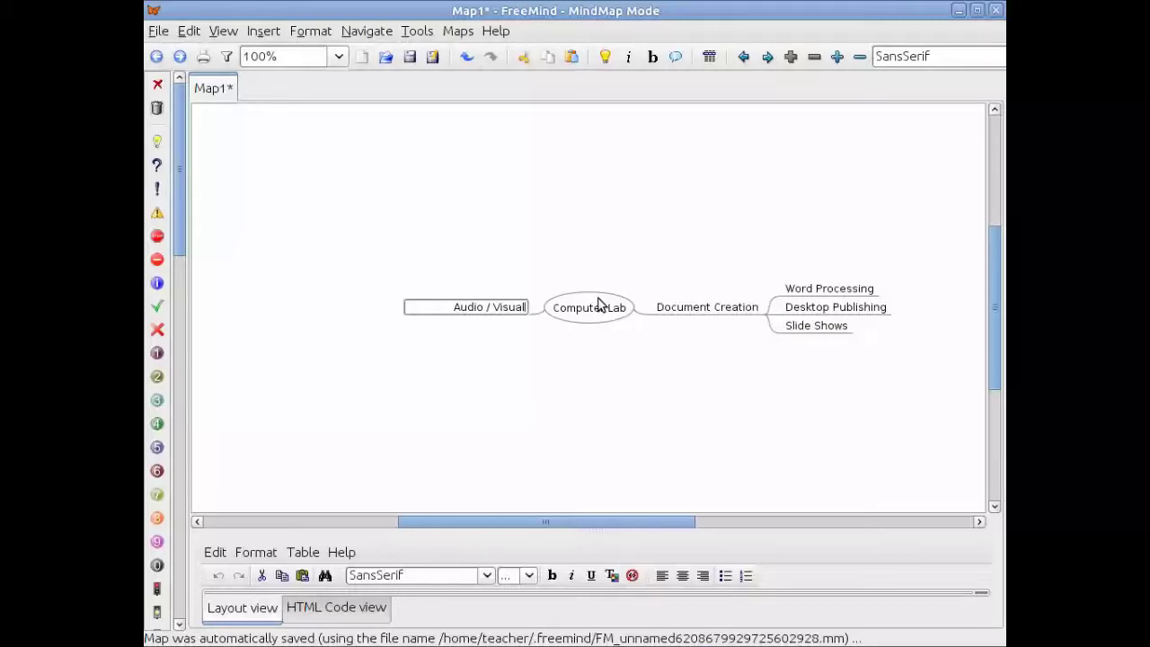
pyautogui.press('Return')
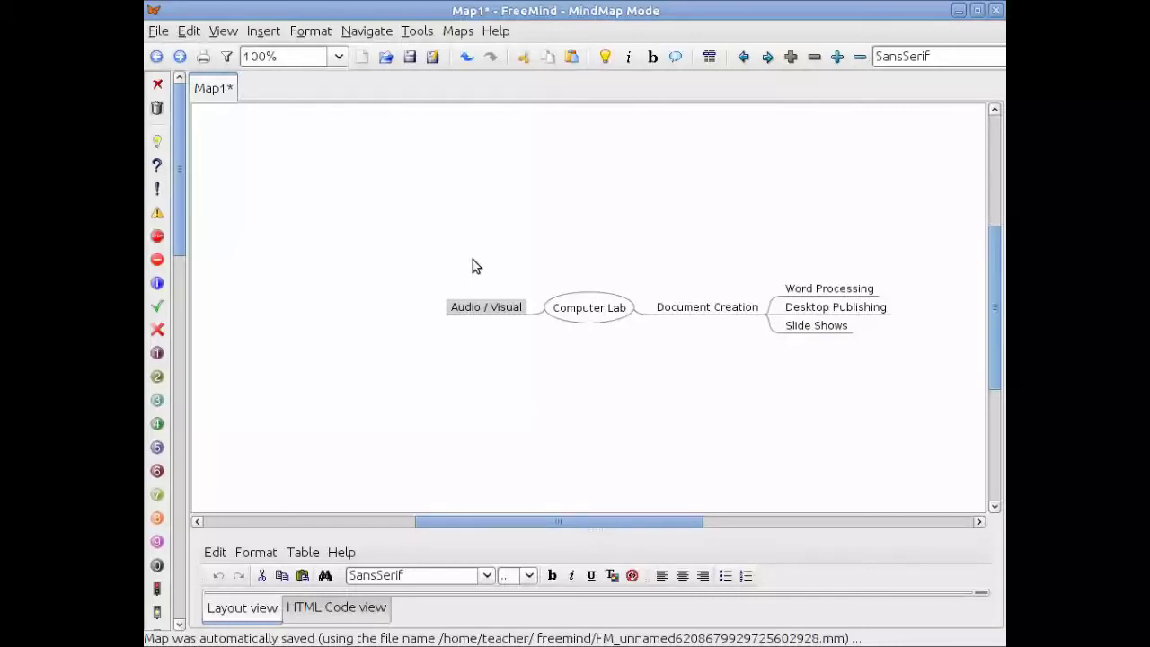
# Give Audio / Visual the subtopics 'Music' and 'Videos', plus a new blank subtopic
pyautogui.press('Insert')
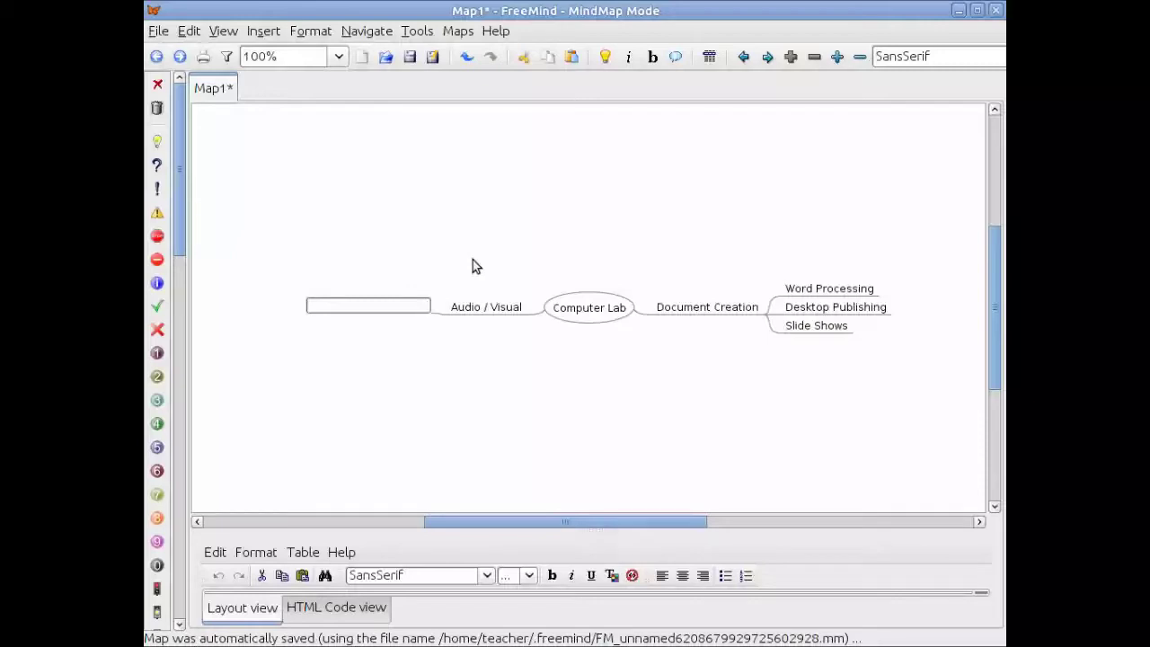
pyautogui.write('Music')
pyautogui.press('Return')
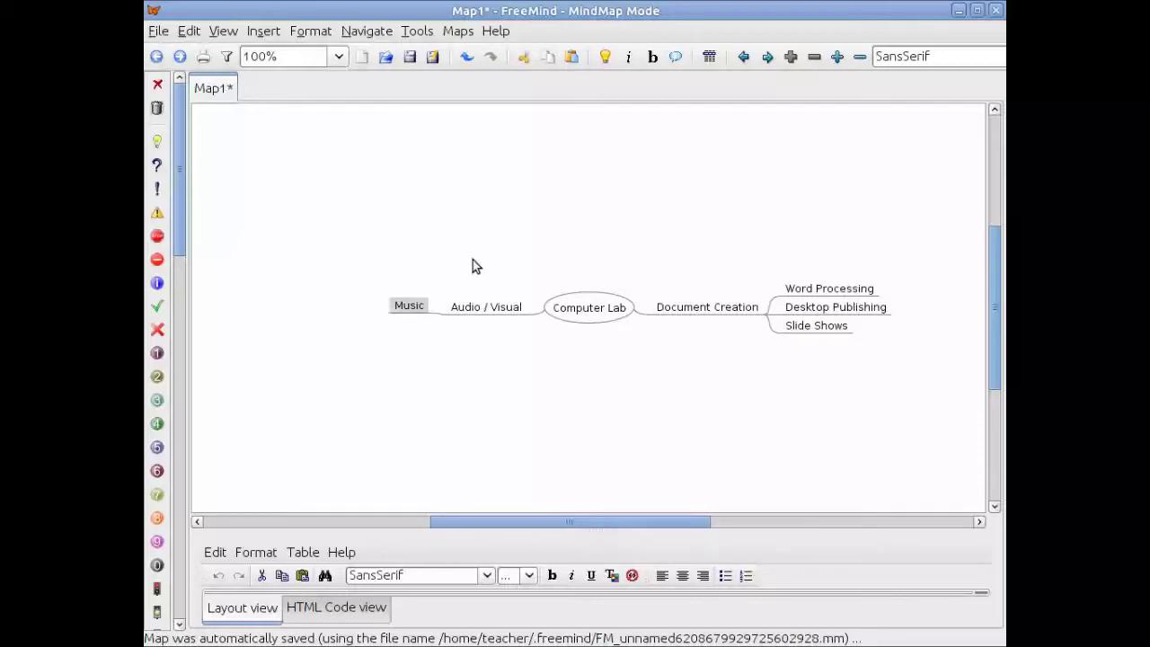
pyautogui.press('Return')
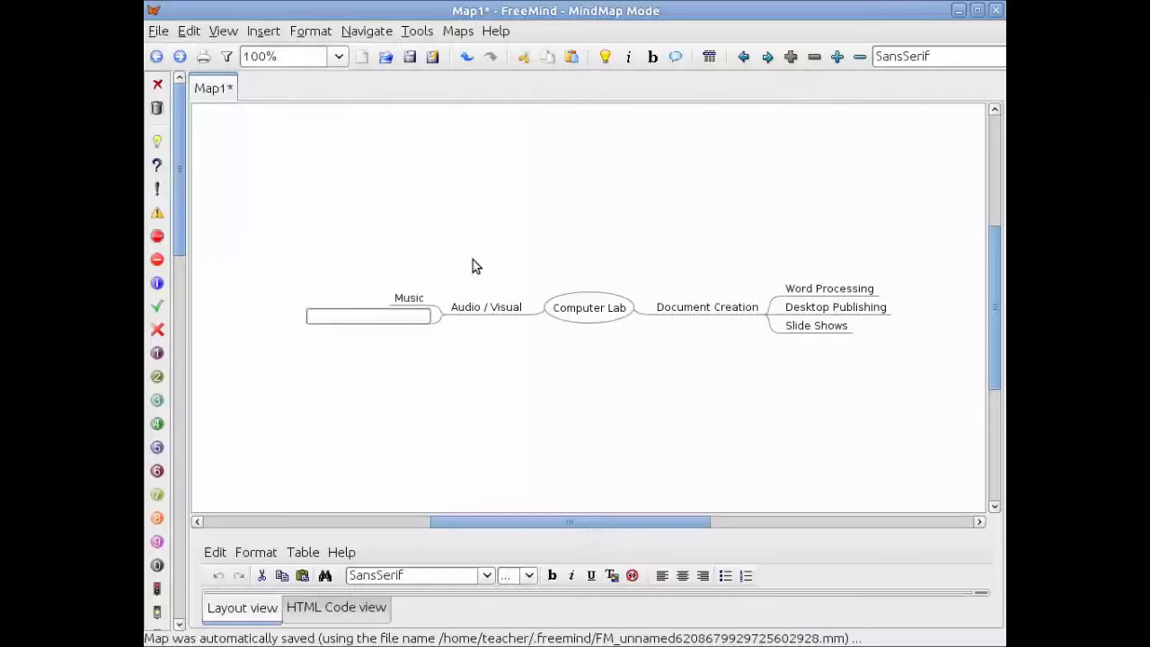
pyautogui.write('Videos')
pyautogui.press('Return')
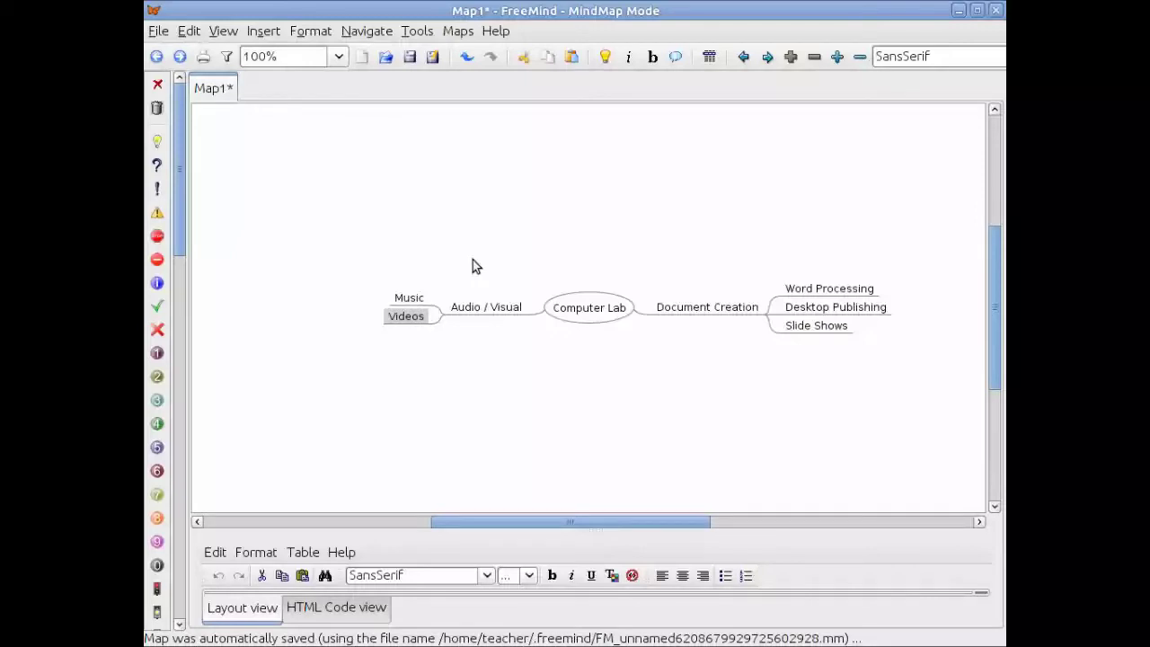
pyautogui.press('Return')
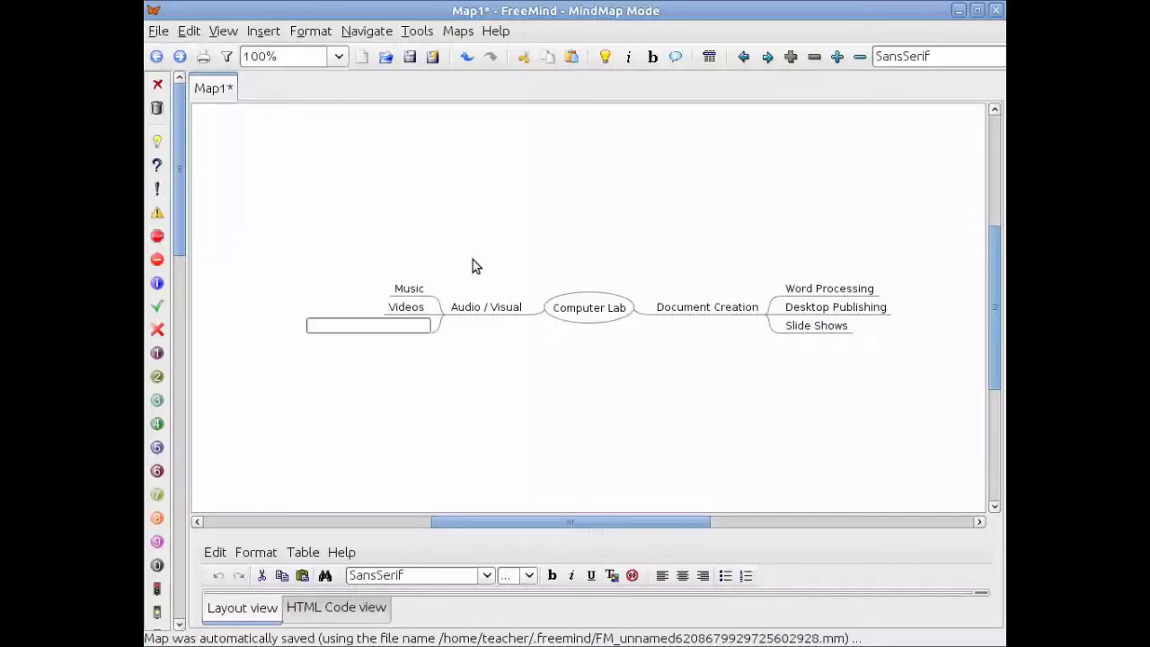
# Name the blank subtopic 'Spreadsheets' and shift it among the Audio / Visual children
pyautogui.write('Spreadsheet')
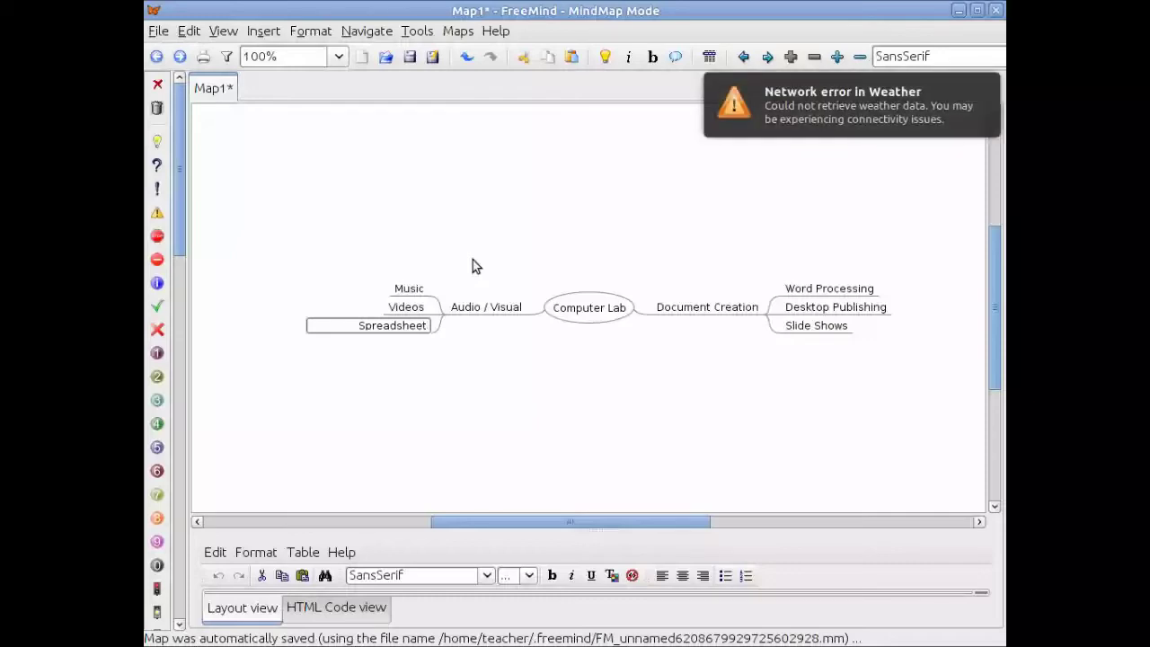
pyautogui.write('s')
pyautogui.press('Return')
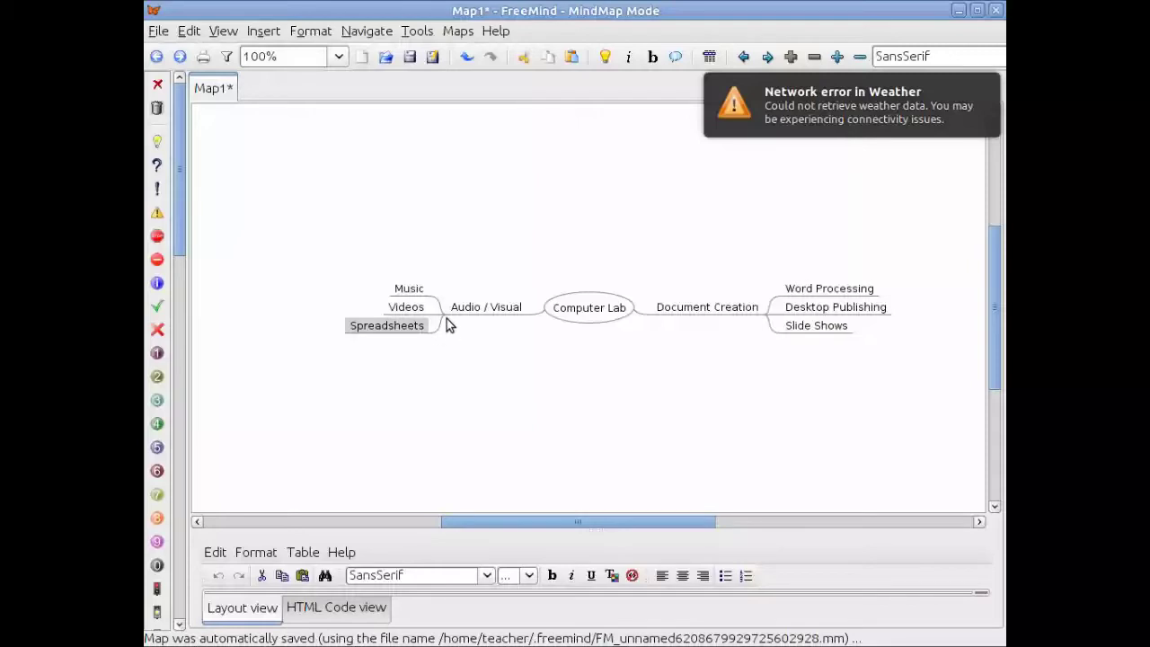
pyautogui.click(505, 311)
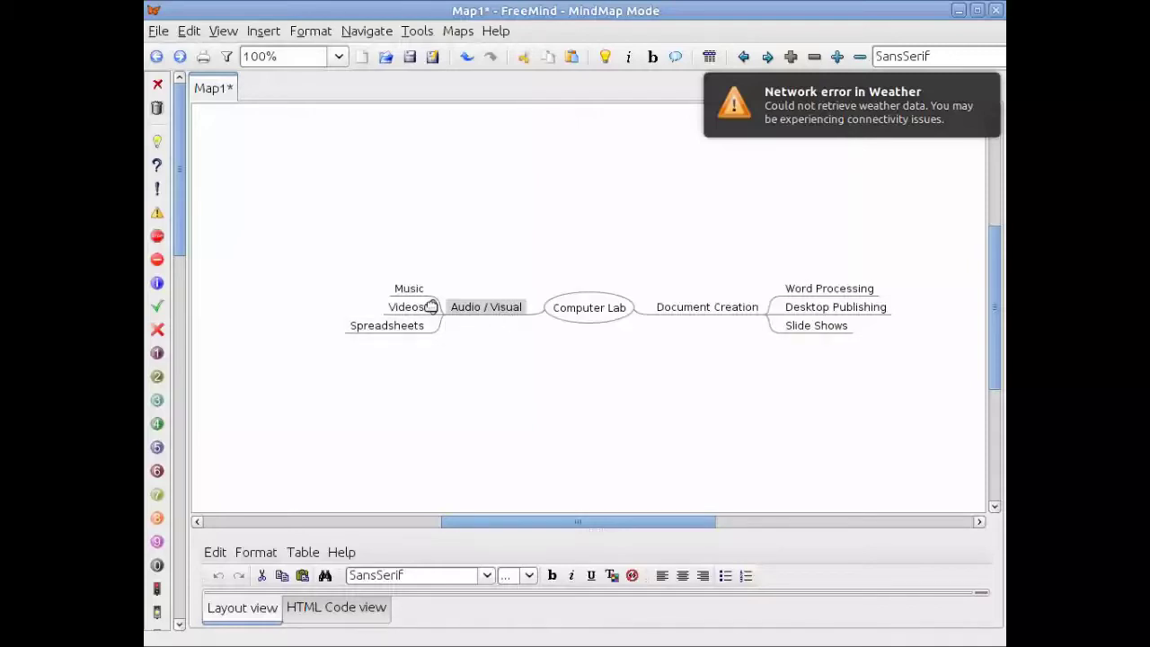
pyautogui.moveTo(419, 328)
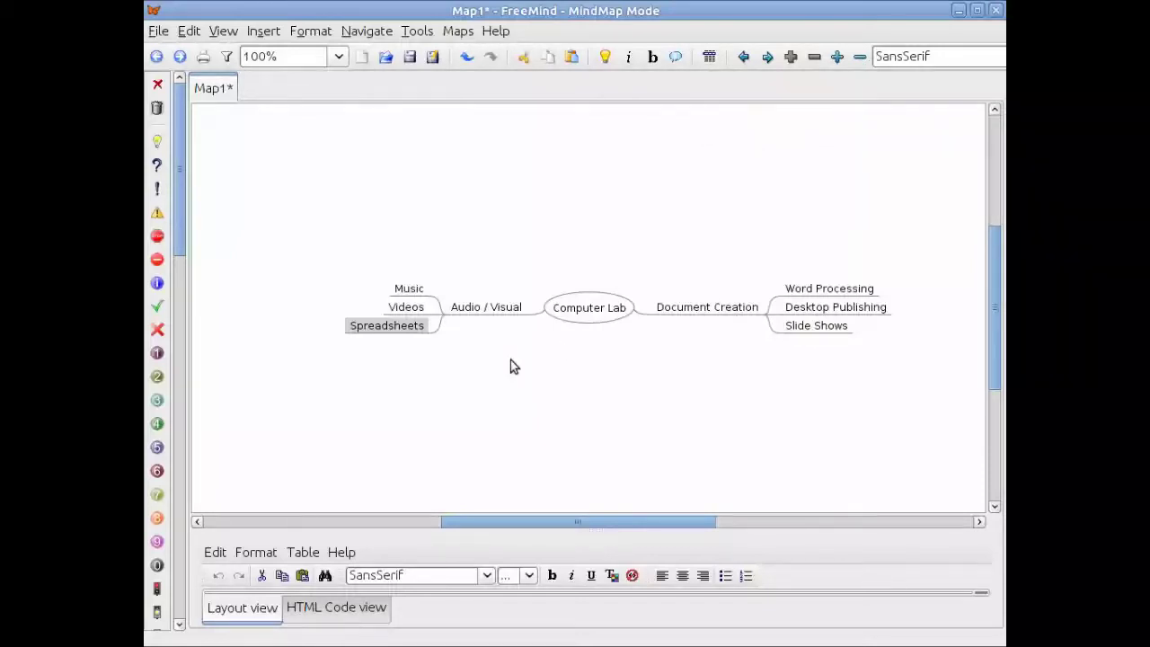
pyautogui.hotkey('ctrl', 'Up')
pyautogui.hotkey('ctrl', 'Up')
pyautogui.hotkey('ctrl', 'Down')
pyautogui.hotkey('ctrl', 'Down')
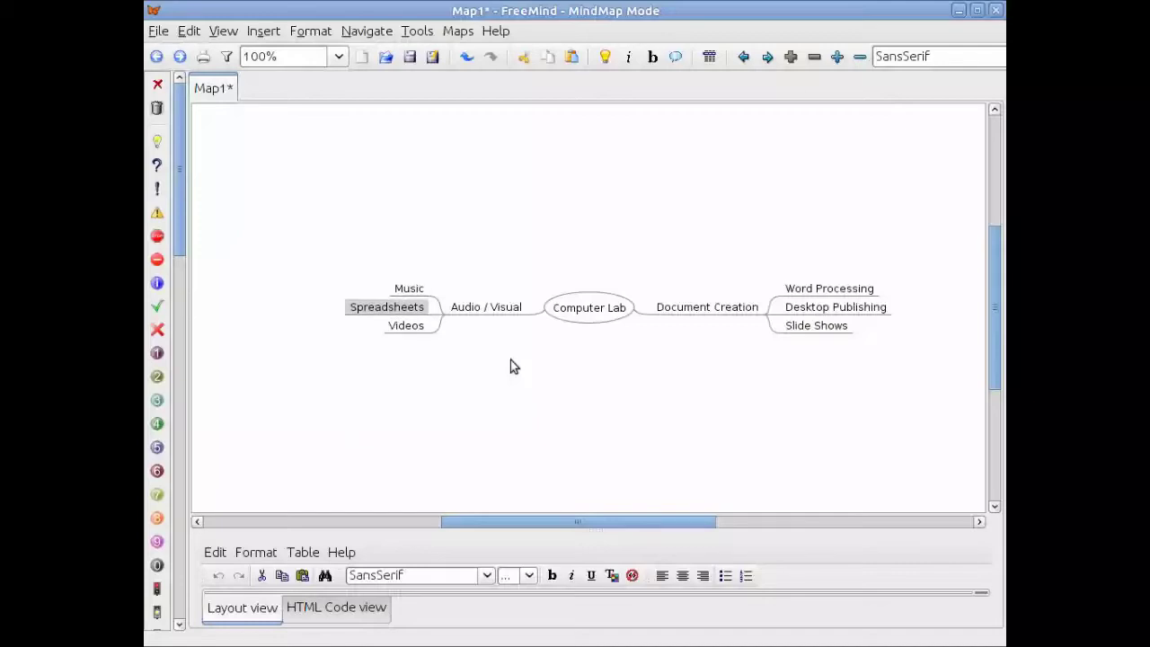
pyautogui.hotkey('ctrl', 'Up')
pyautogui.hotkey('ctrl', 'Up')
pyautogui.hotkey('ctrl', 'Down')
pyautogui.hotkey('ctrl', 'Down')
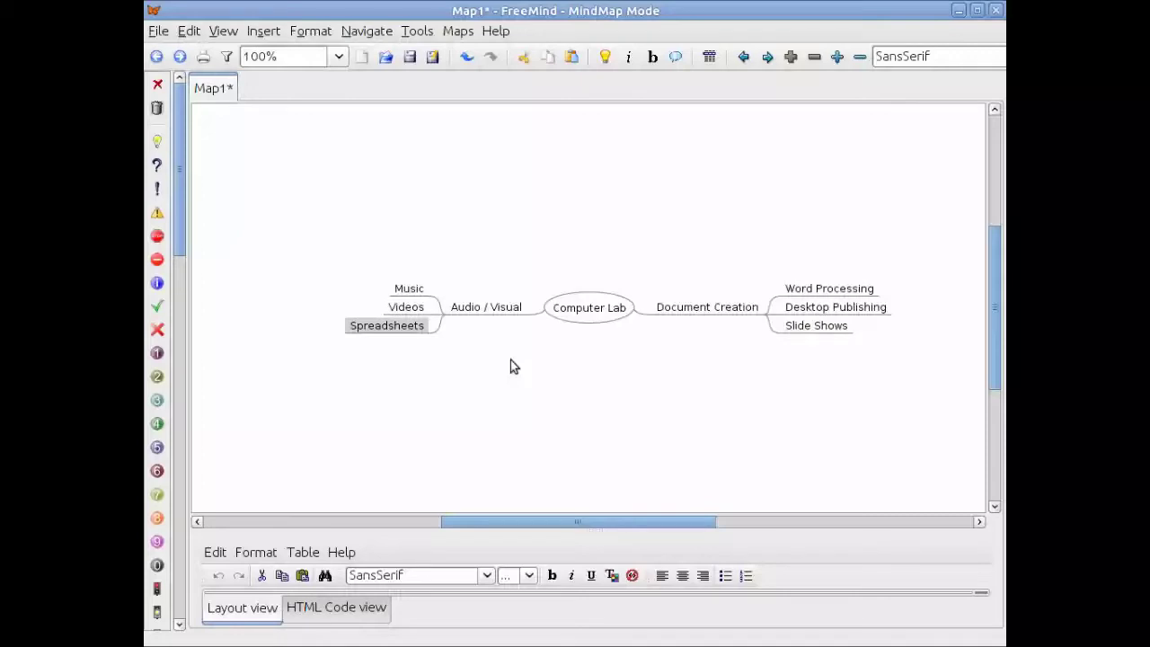
# Move Spreadsheets under Document Creation as its second child, after Word Processing
pyautogui.hotkey('ctrl', 'Left')
pyautogui.hotkey('ctrl', 'Right')
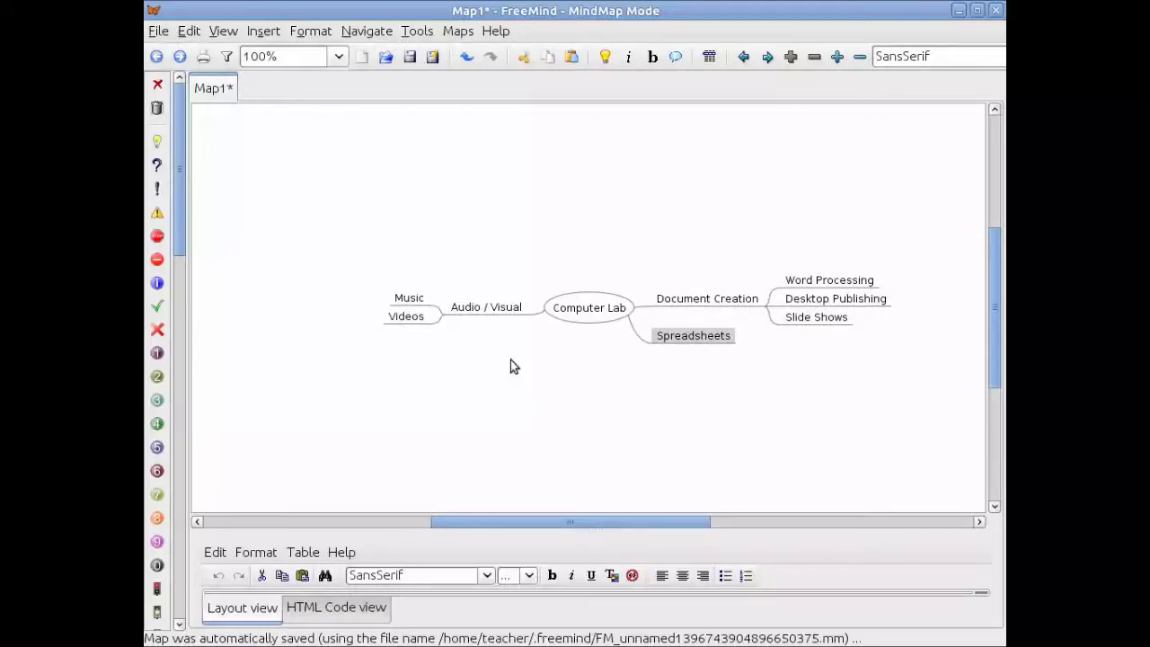
pyautogui.hotkey('ctrl', 'Up')
pyautogui.hotkey('ctrl', 'Down')
pyautogui.hotkey('ctrl', 'Right')
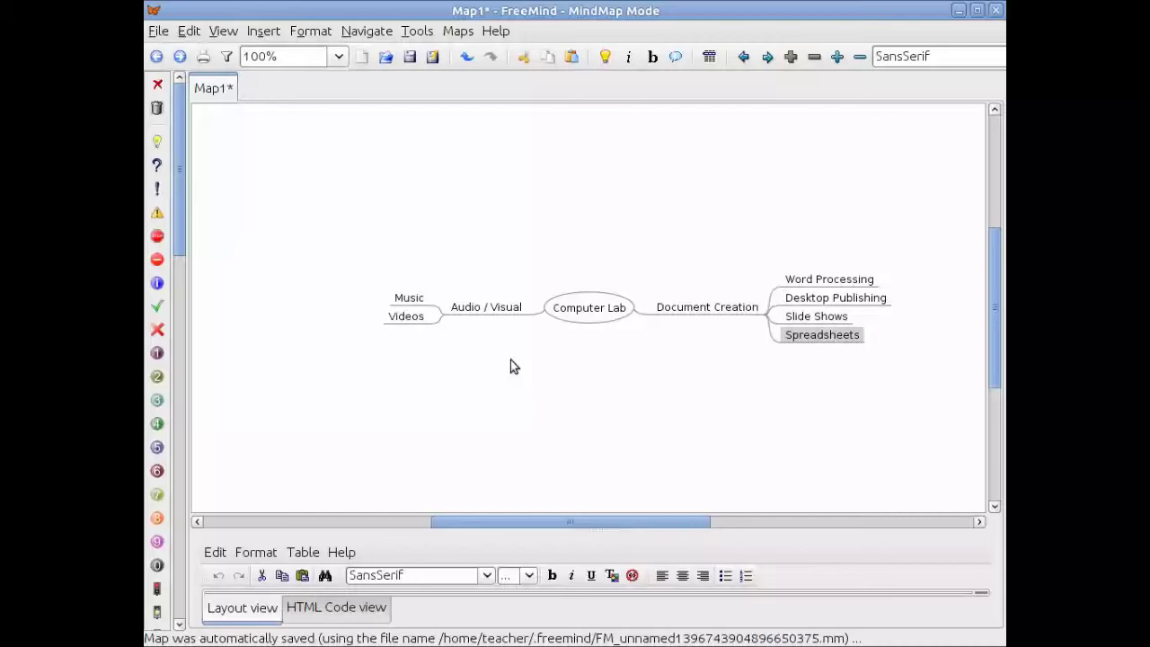
pyautogui.hotkey('ctrl', 'Up')
pyautogui.hotkey('ctrl', 'Up')
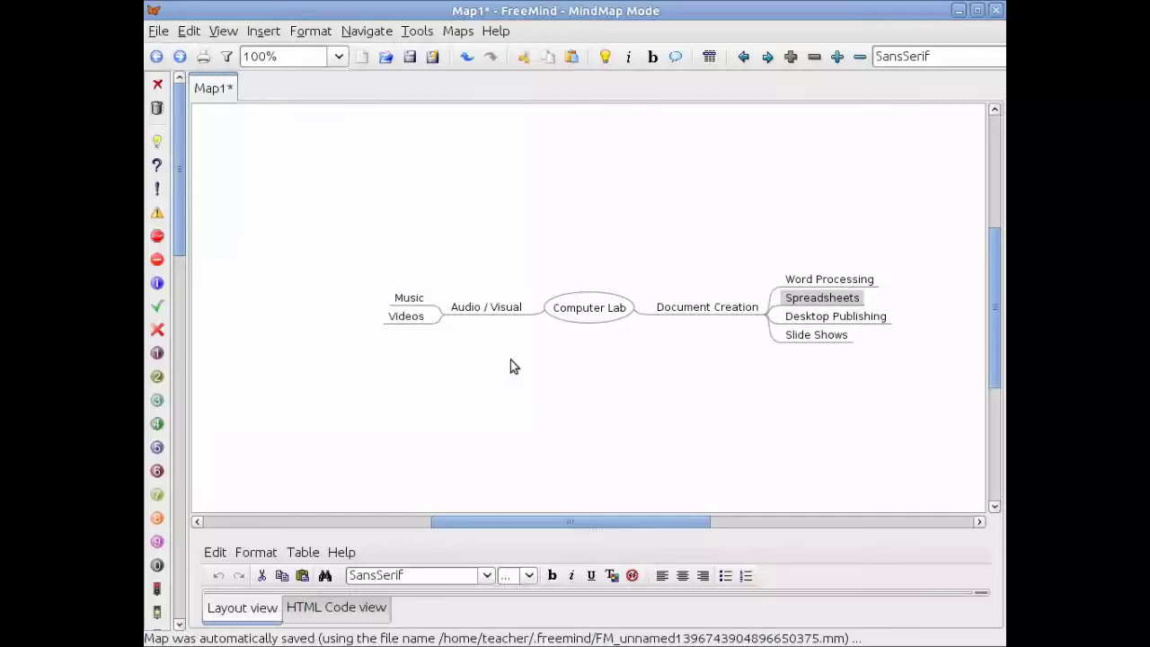
pyautogui.click(598, 309)
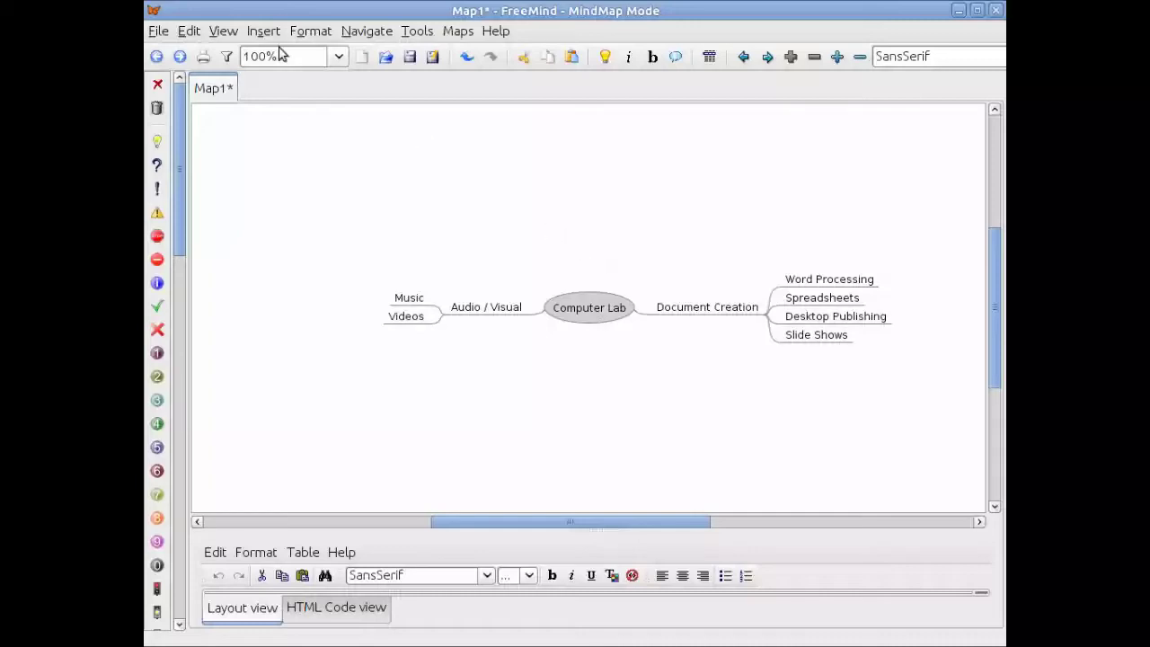
# Open the File menu for the Computer Lab map
pyautogui.click(159, 31)
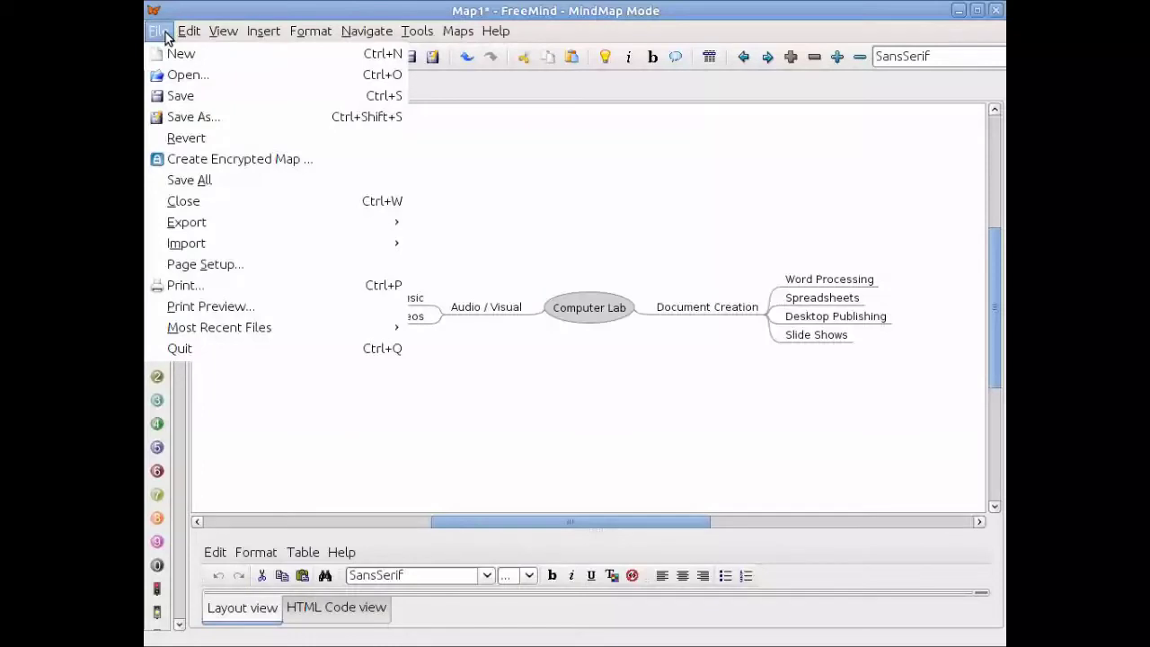
# Save the map as Computer Lab.mm in /home/teacher
pyautogui.click(188, 118)
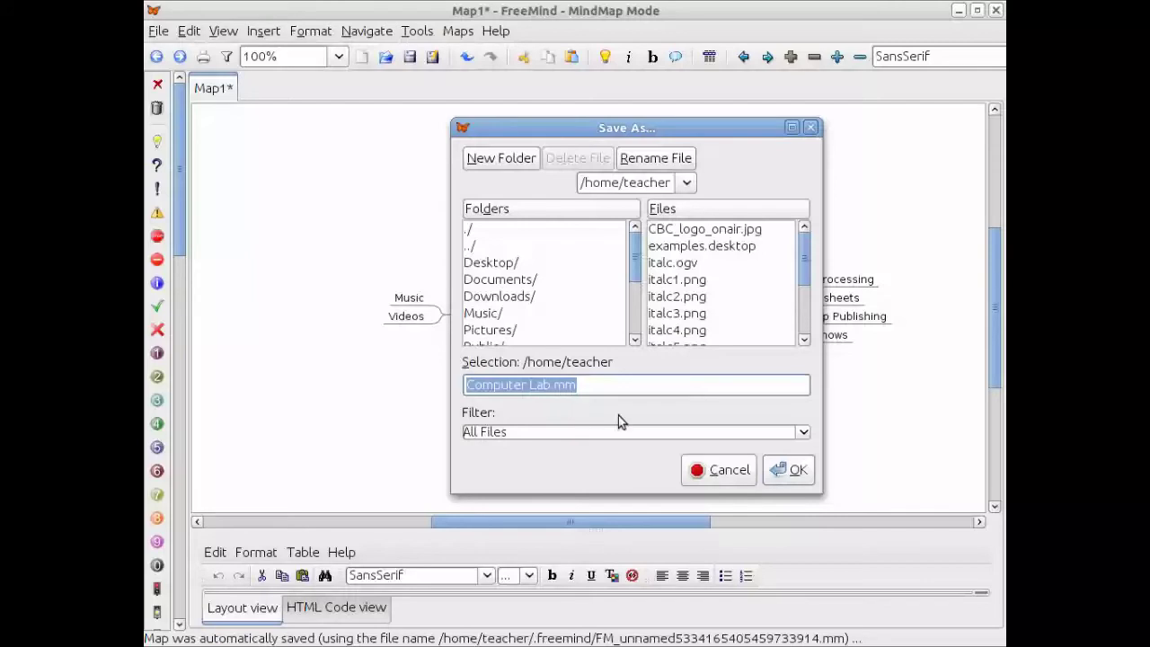
pyautogui.click(787, 472)
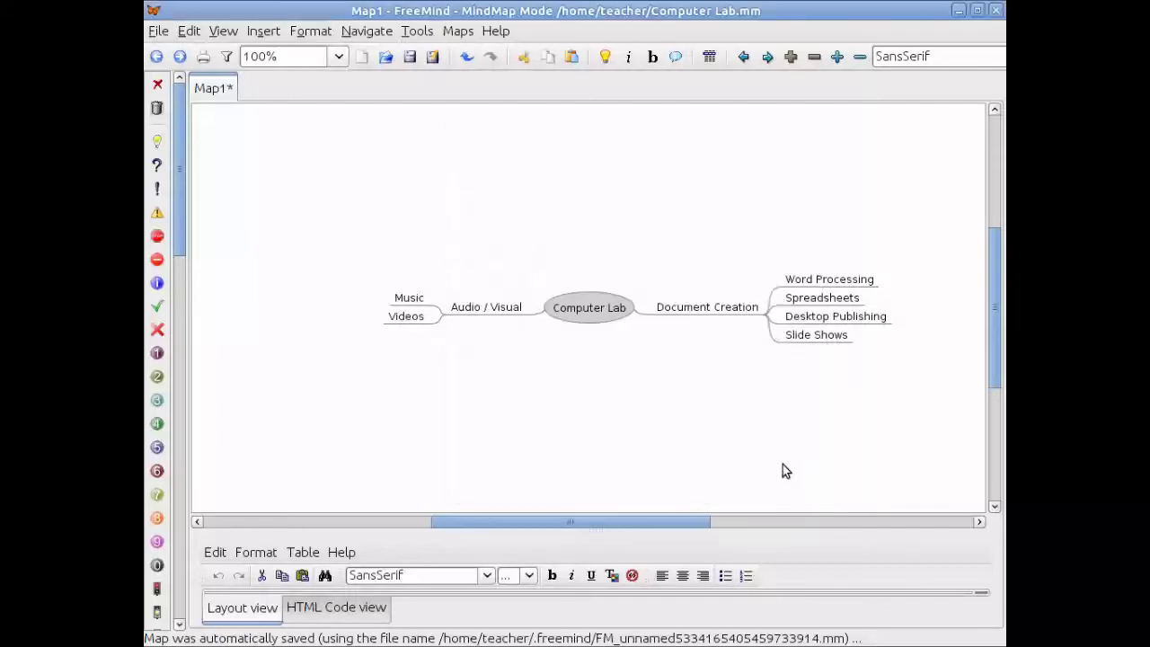
pyautogui.click(159, 34)
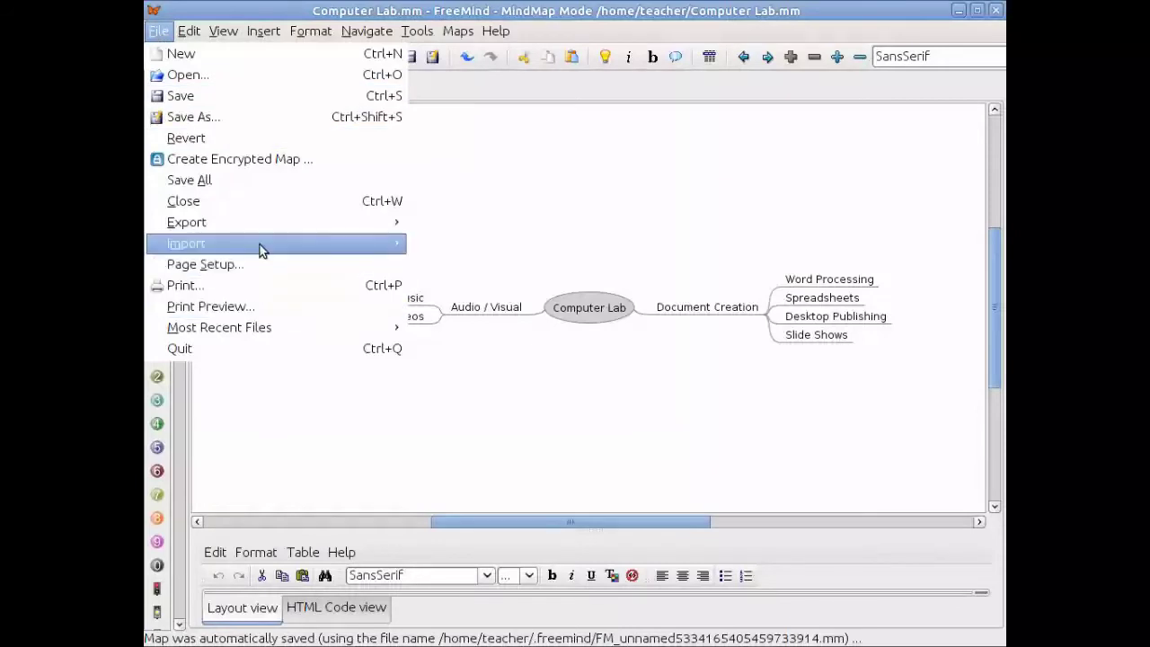
# Browse the File menu's Import and Export submenus, then close the menu
pyautogui.moveTo(264, 239)
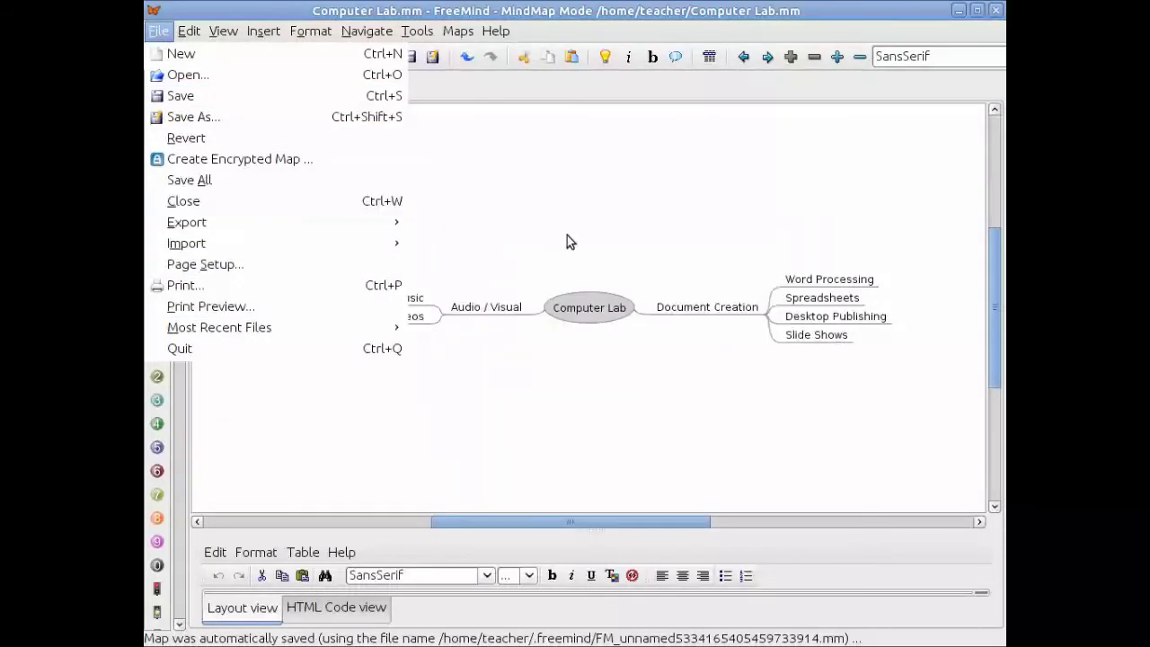
pyautogui.moveTo(390, 225)
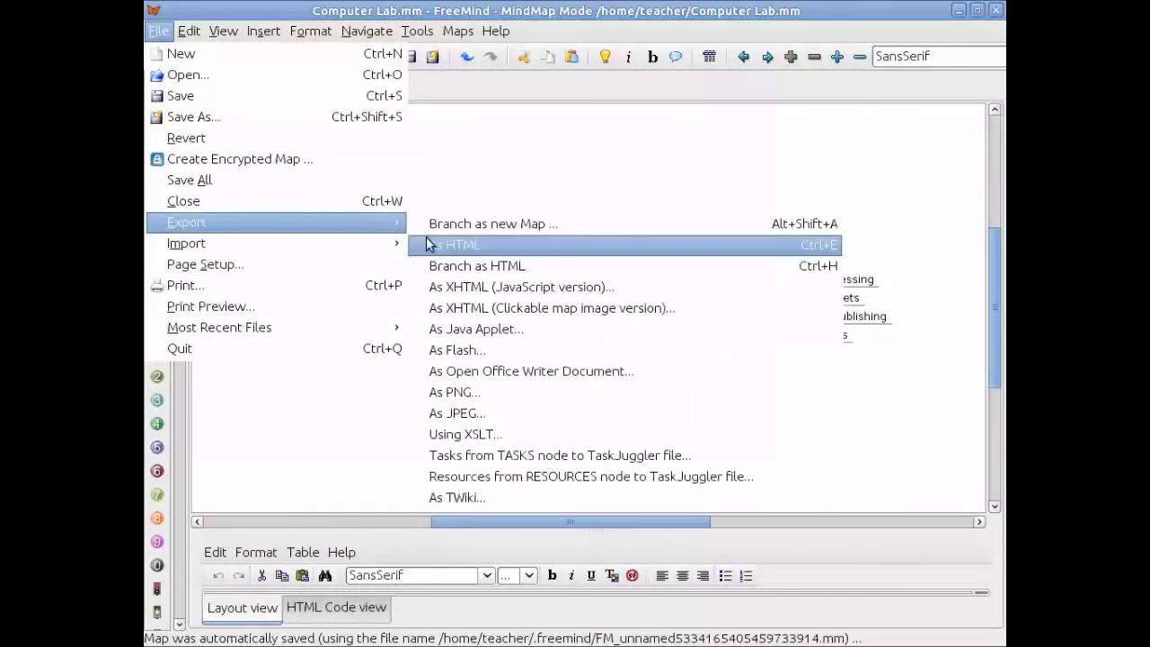
pyautogui.click(465, 415)
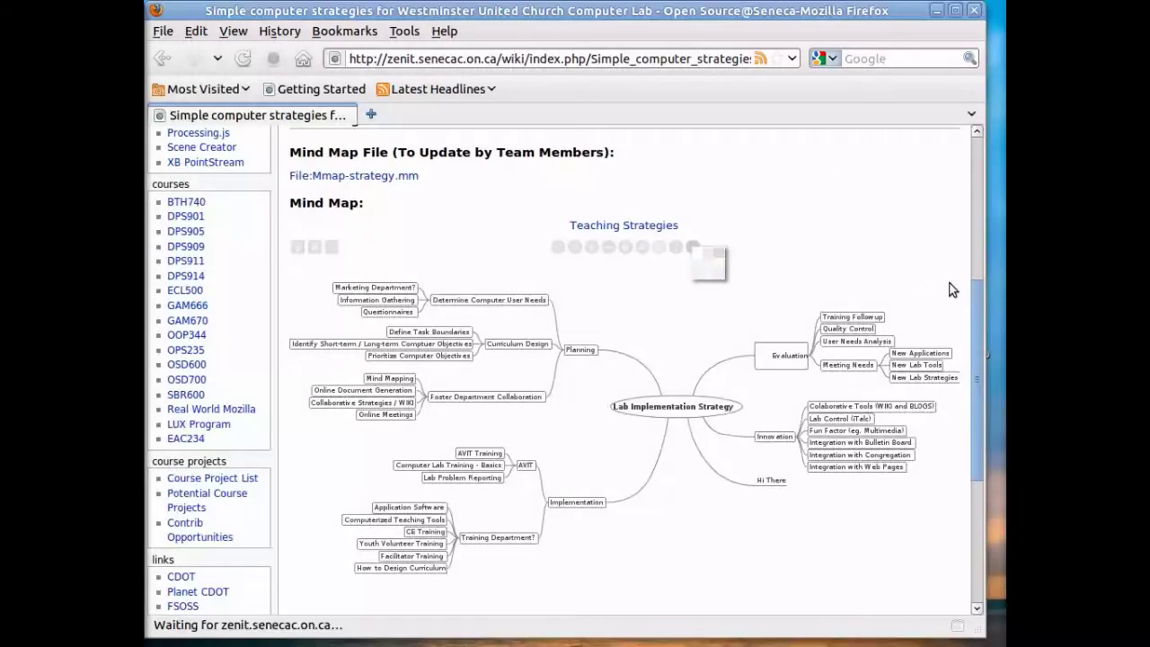
# Zoom the embedded Lab Implementation Strategy mind map in and back out
pyautogui.moveTo(975, 352); pyautogui.dragTo(986, 374)
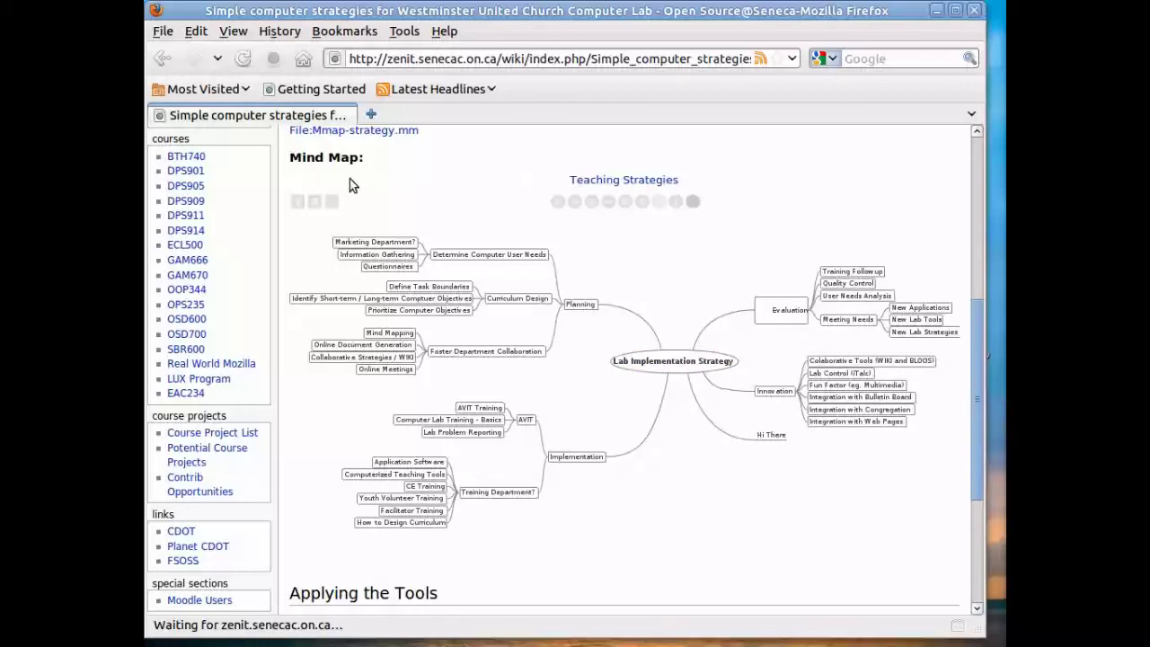
pyautogui.moveTo(333, 206)
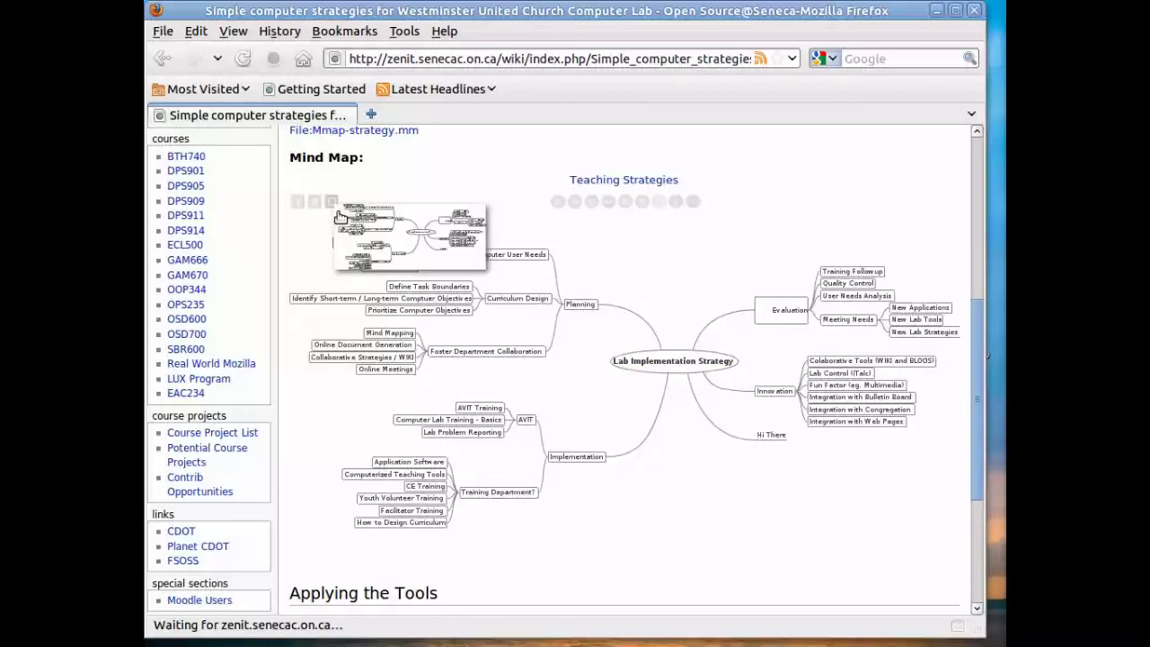
pyautogui.click(591, 204)
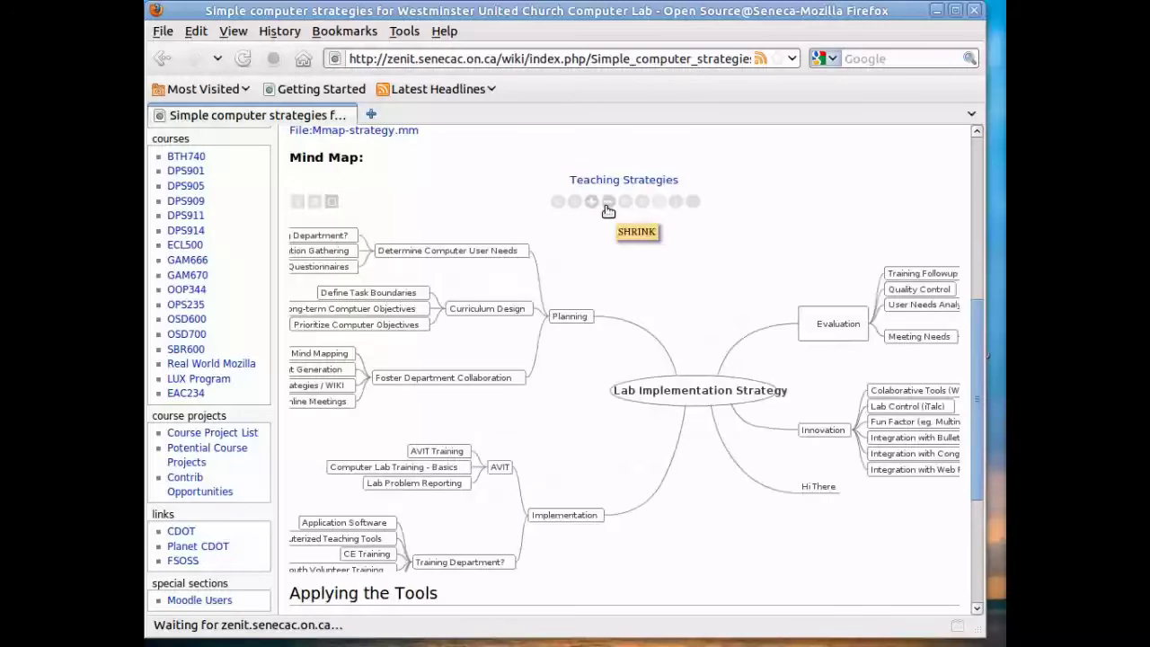
pyautogui.click(608, 203)
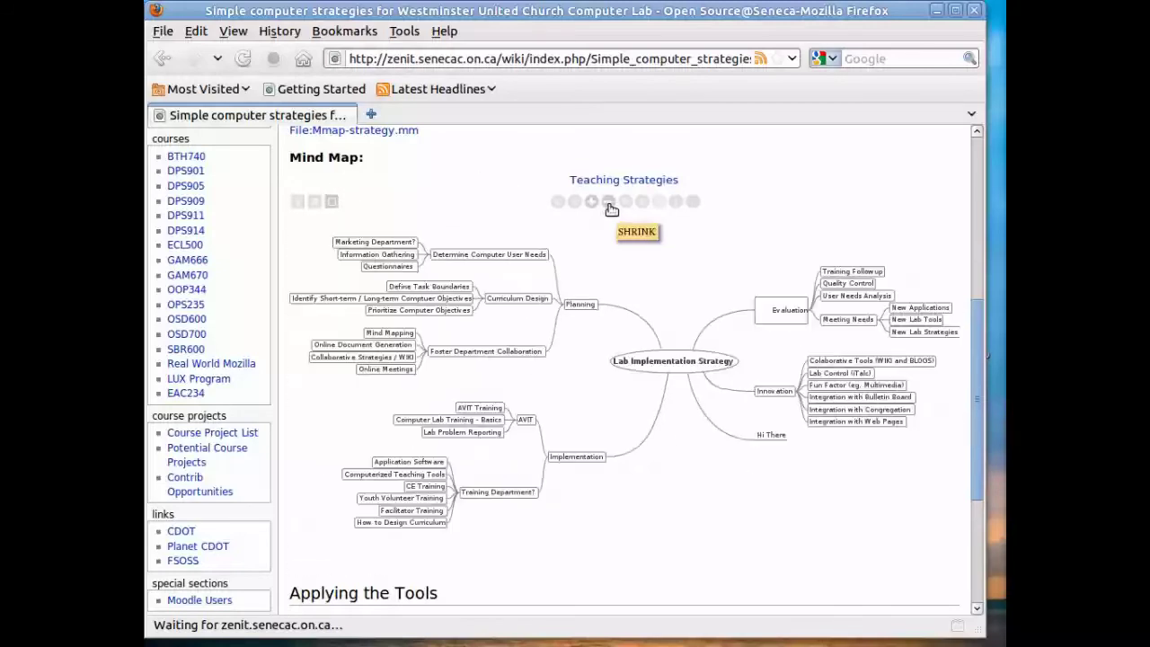
# Collapse and re-expand the Planning, Implementation and Innovation branches
pyautogui.click(591, 304)
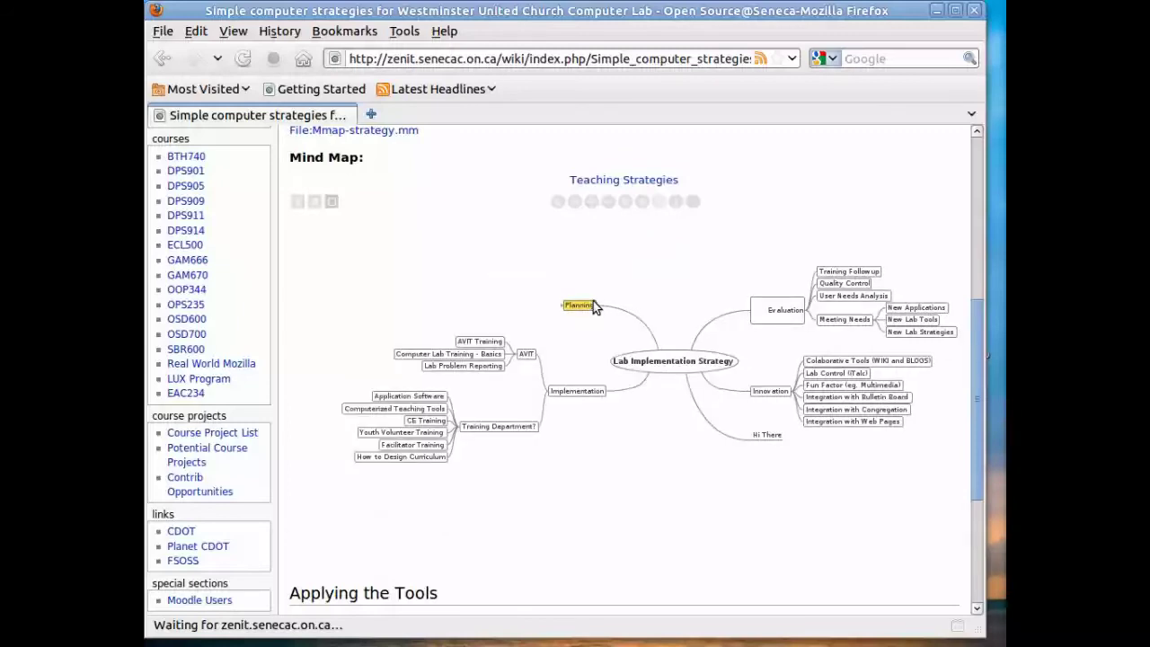
pyautogui.click(591, 305)
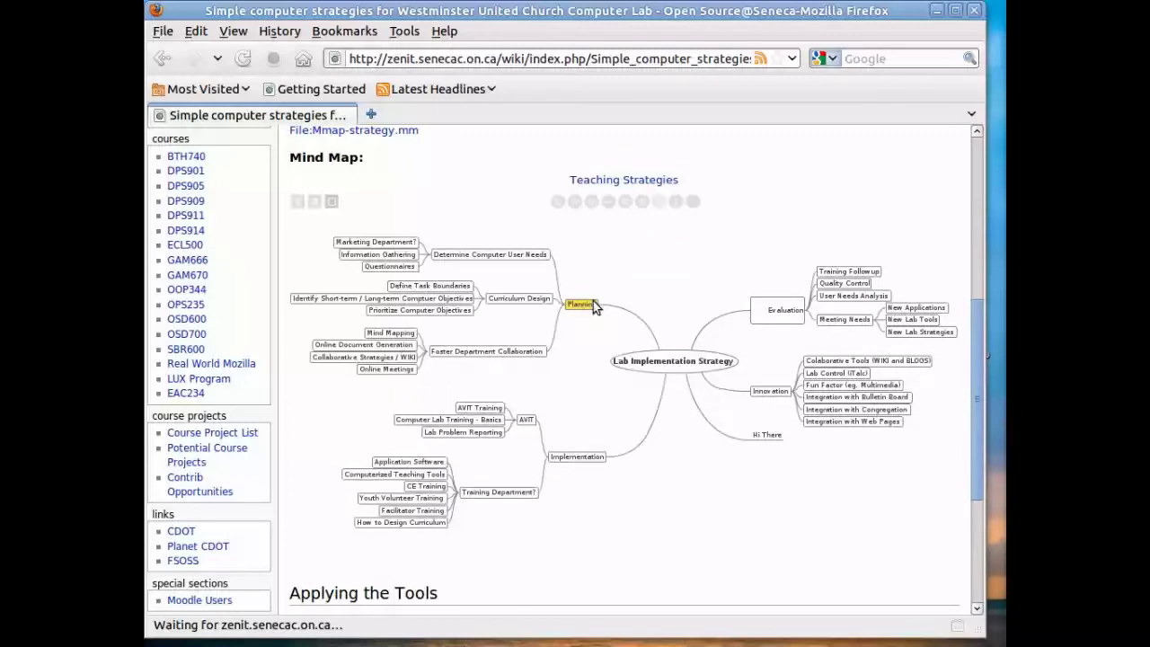
pyautogui.click(585, 457)
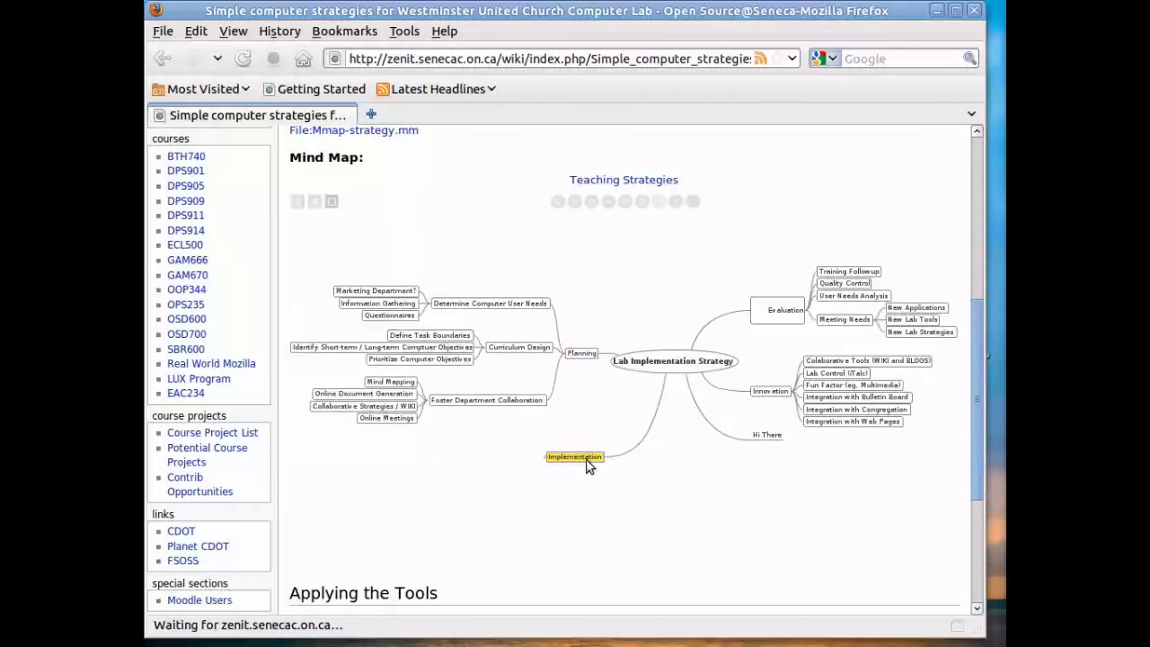
pyautogui.click(585, 456)
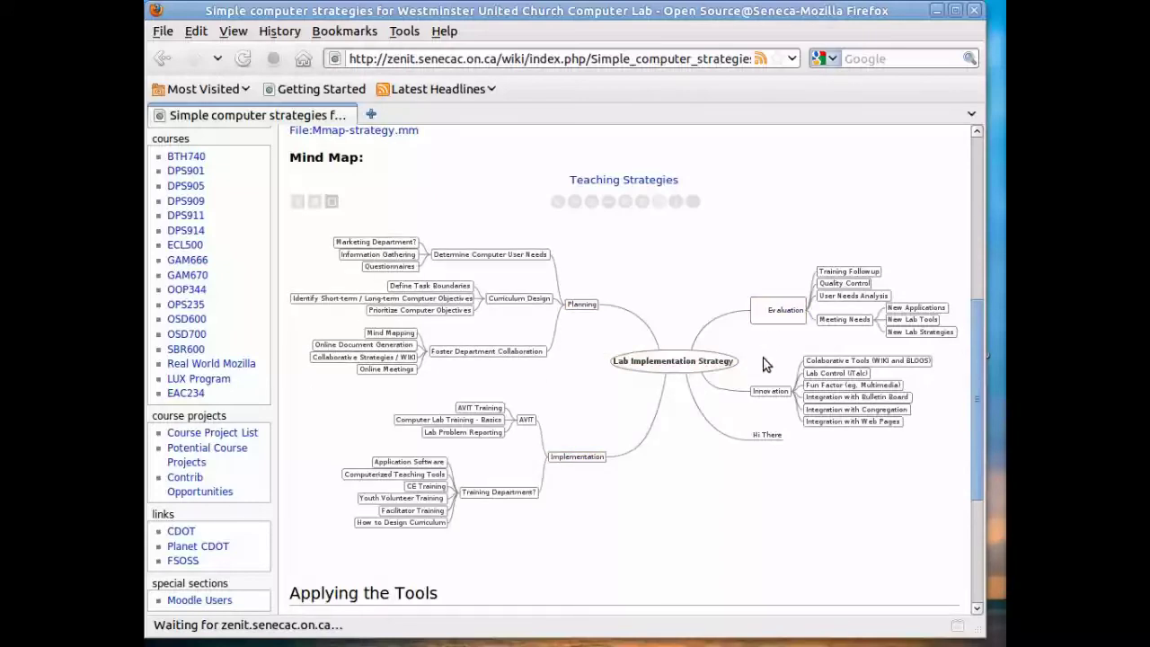
pyautogui.click(768, 393)
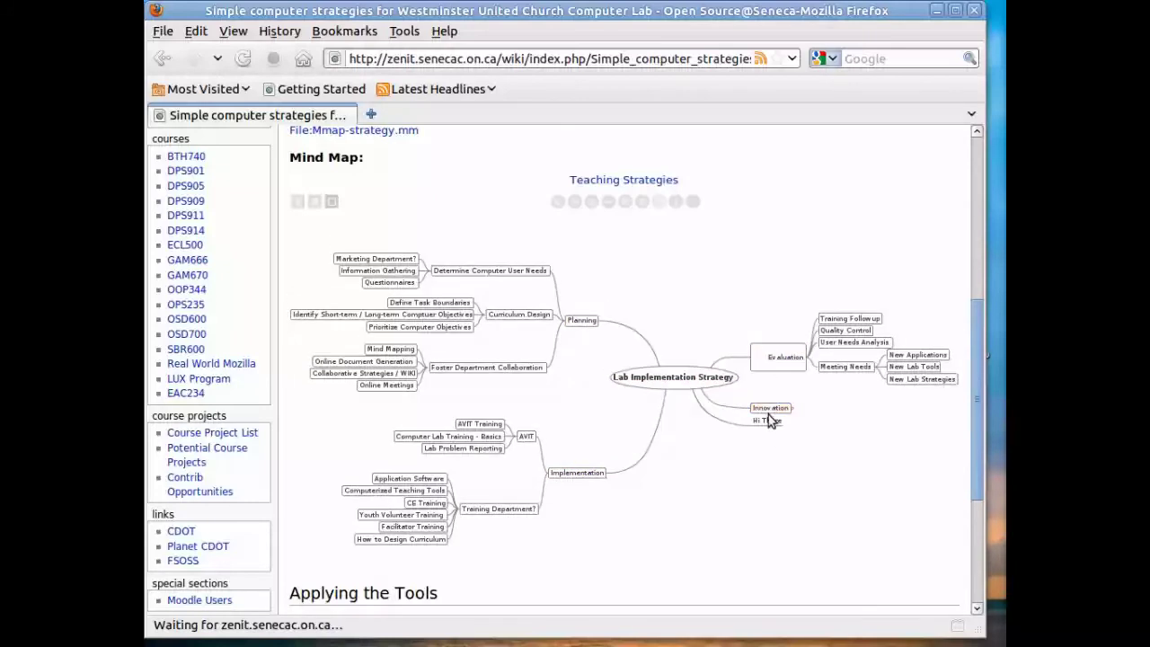
pyautogui.click(769, 407)
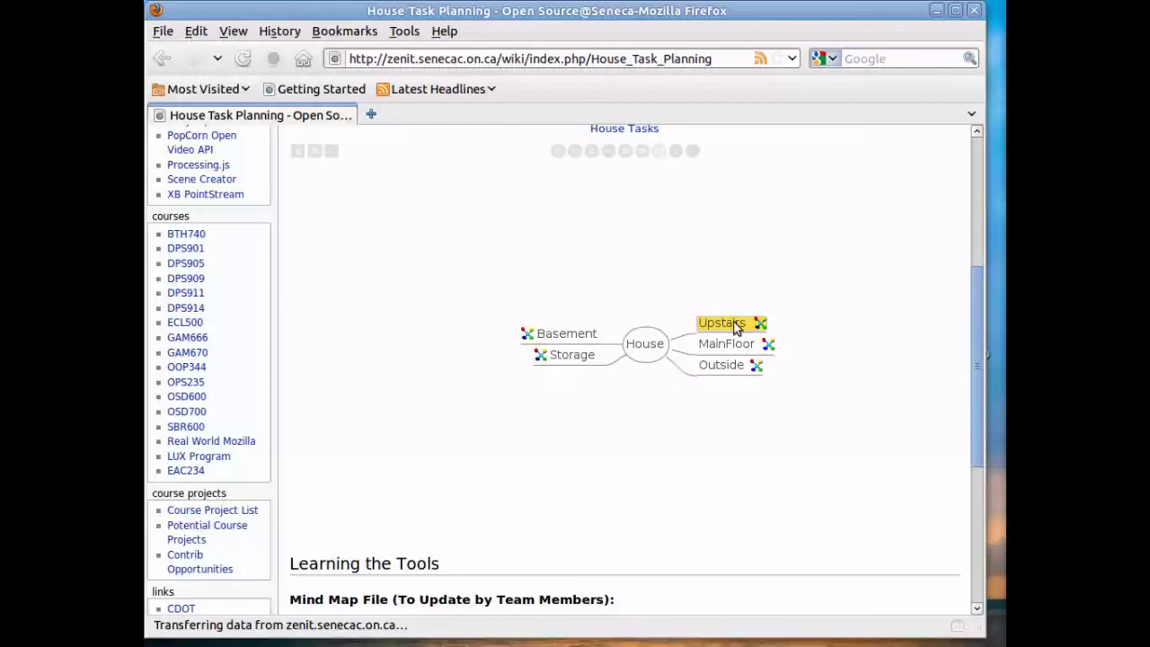
# Focus the House Task Planning map on its Upstairs branch, then return to the House overview
pyautogui.click(762, 326)
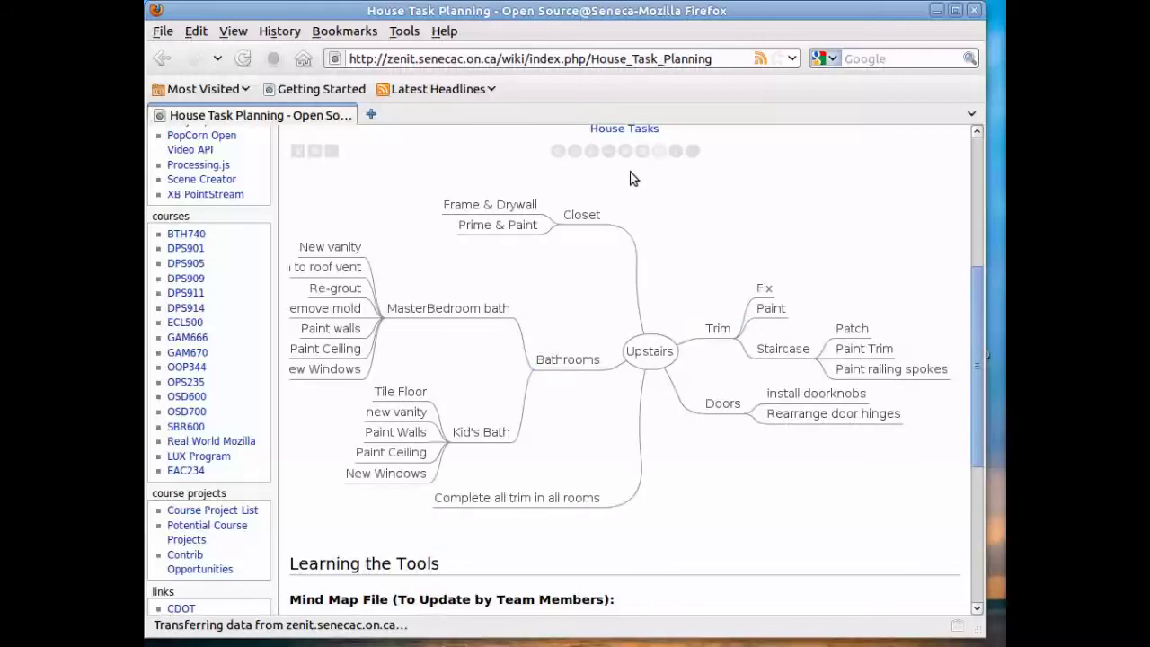
pyautogui.click(558, 153)
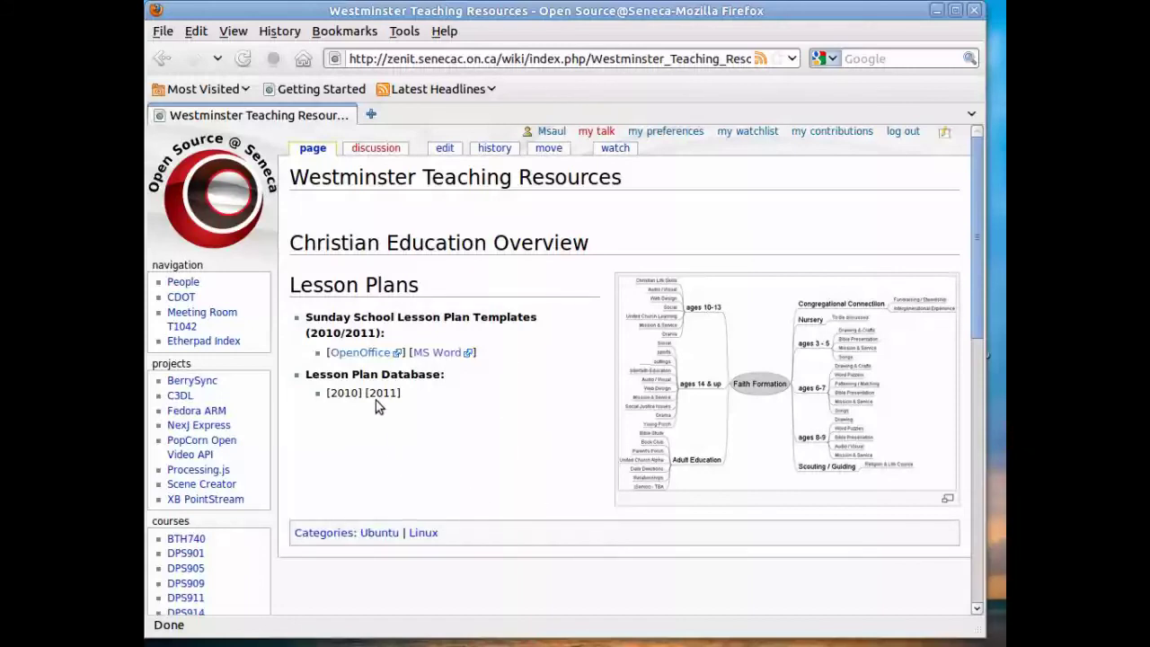
# Open the OpenOffice lesson plan template folder, then go back to the Westminster Teaching Resources page
pyautogui.click(373, 353)
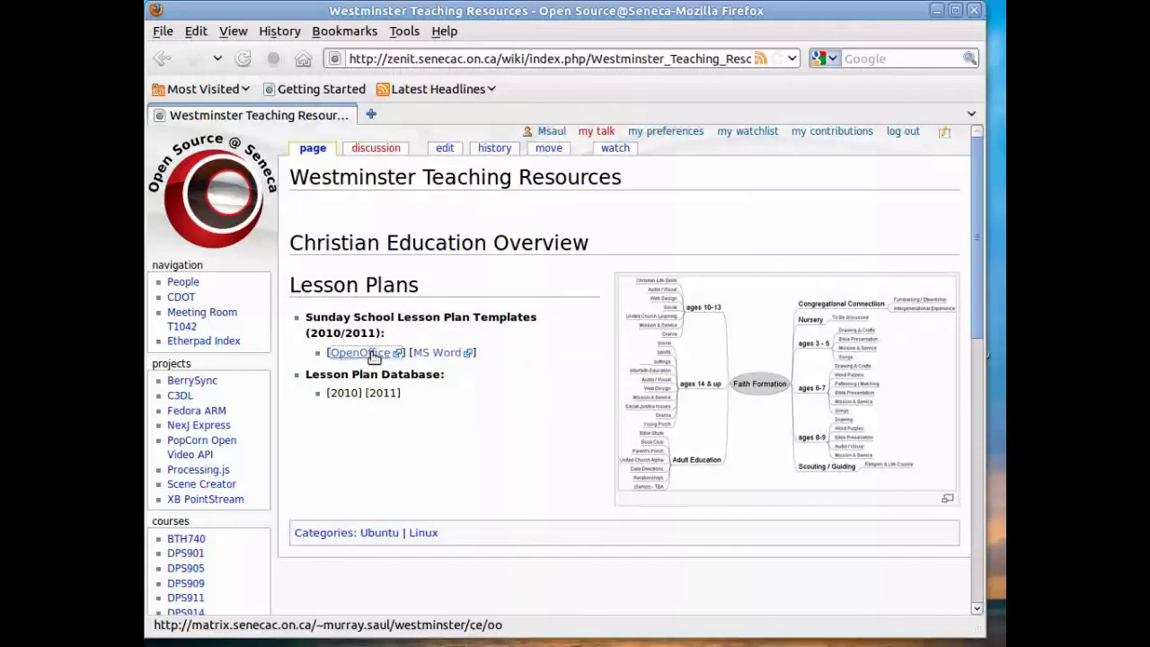
pyautogui.click(160, 60)
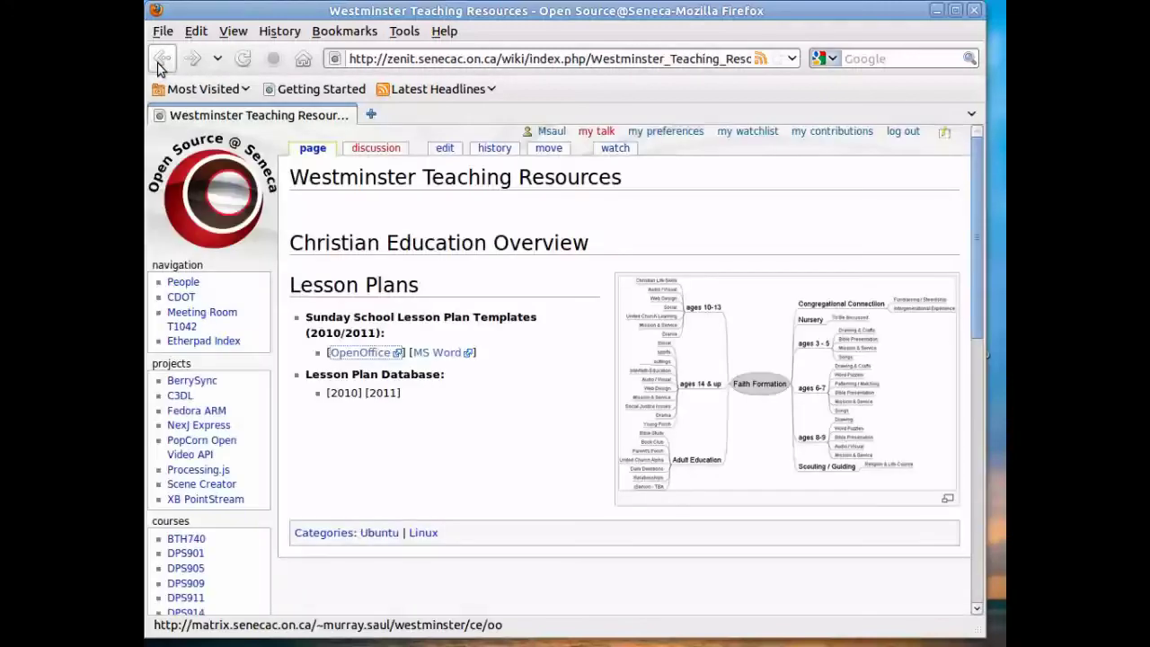